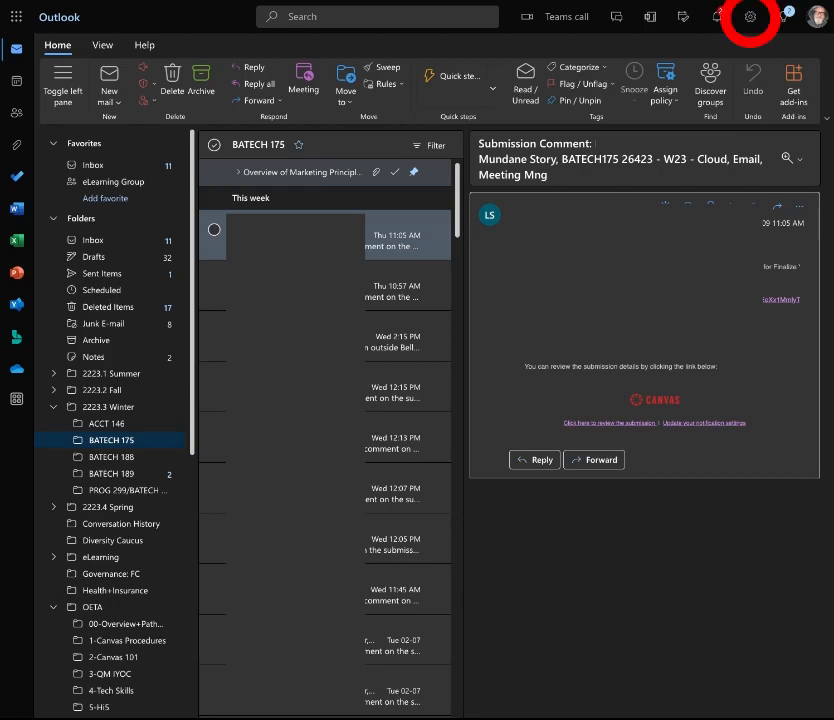
Open the full mail settings for composing and replying, and review the existing FULL signature
click(750, 17)
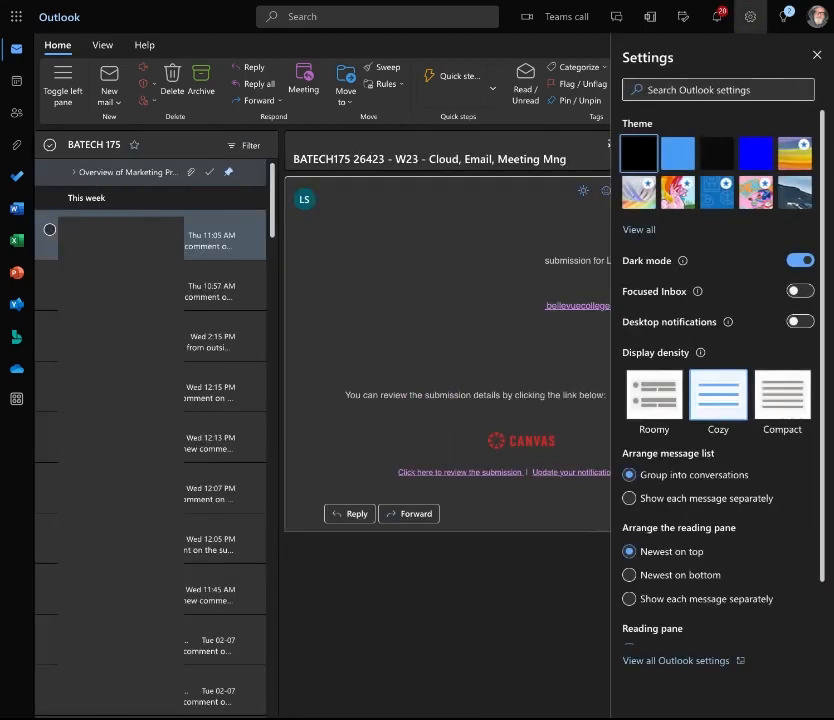
click(676, 661)
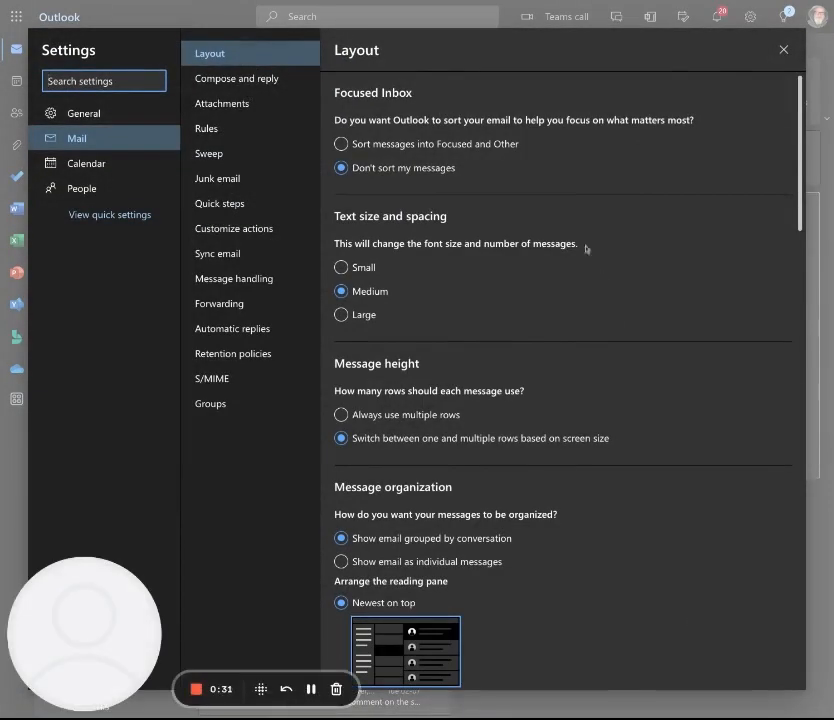
click(224, 82)
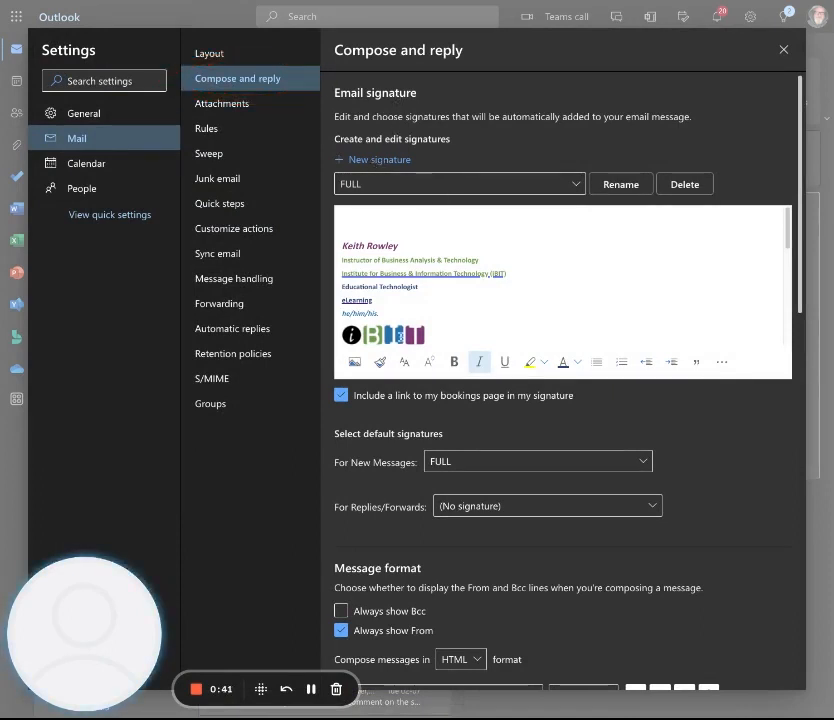
click(417, 190)
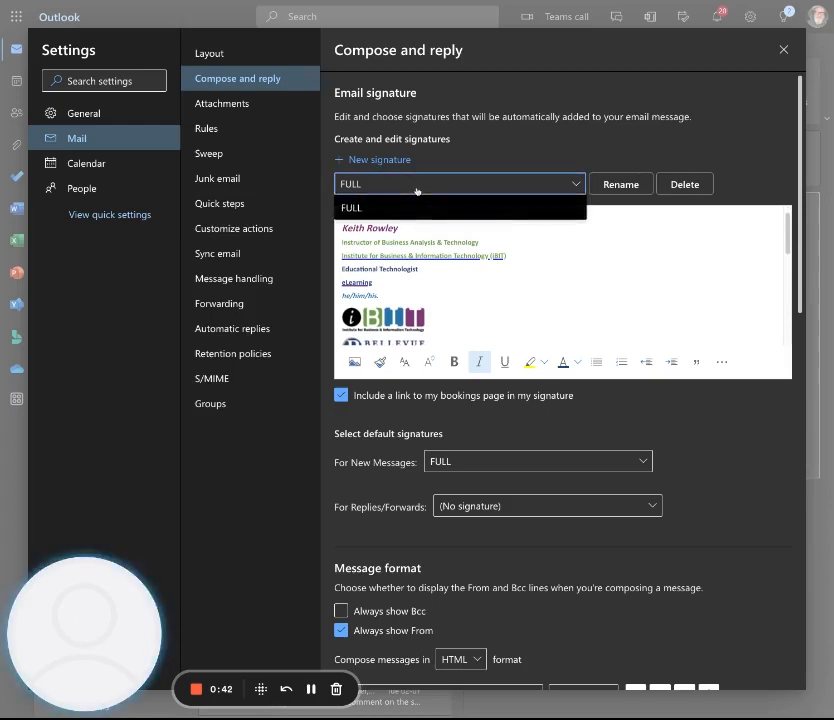
click(417, 186)
scroll(530, 250, down, 4)
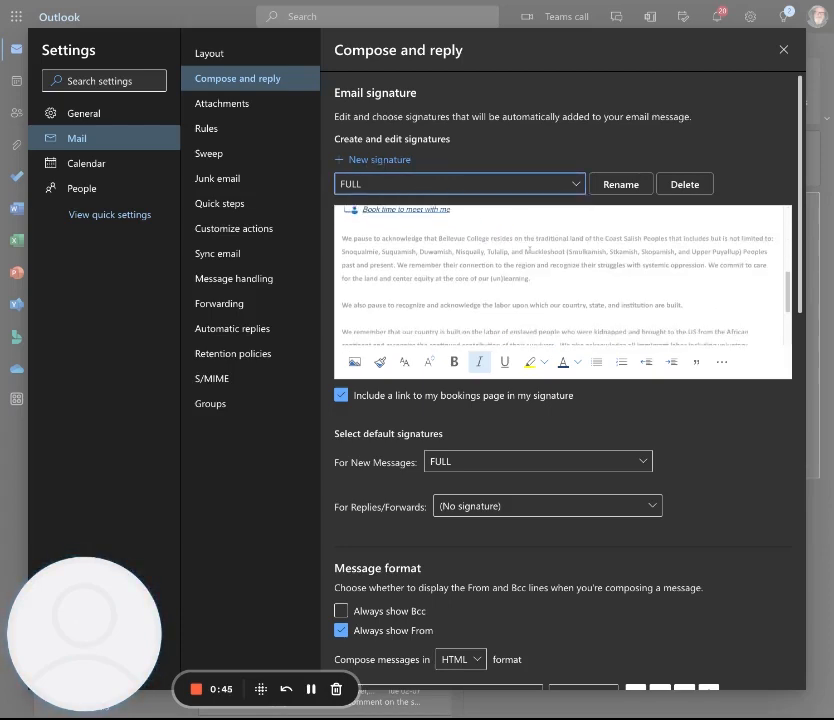
scroll(530, 250, up, 5)
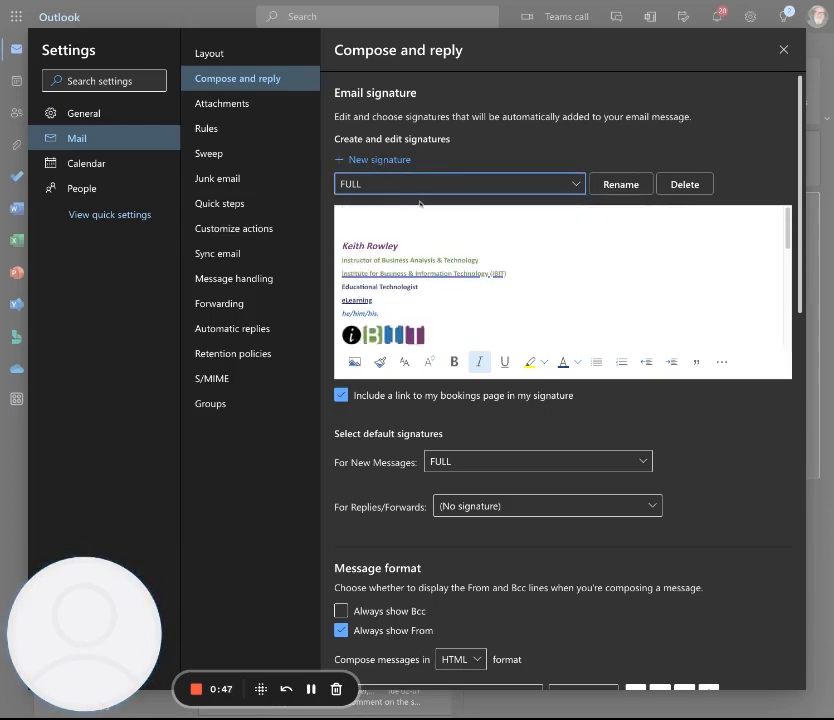
Create a new email signature named Professional
click(384, 160)
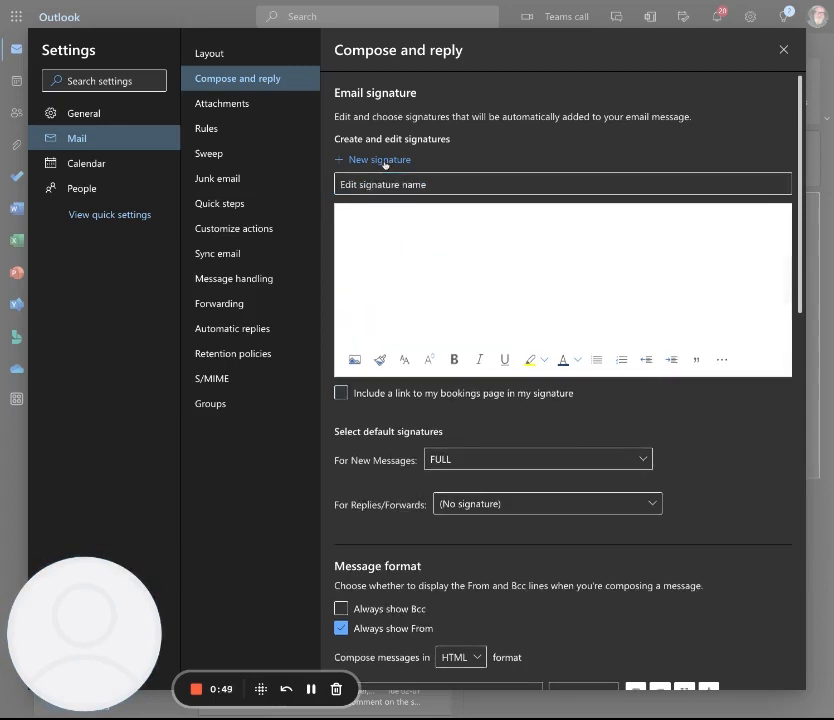
click(380, 185)
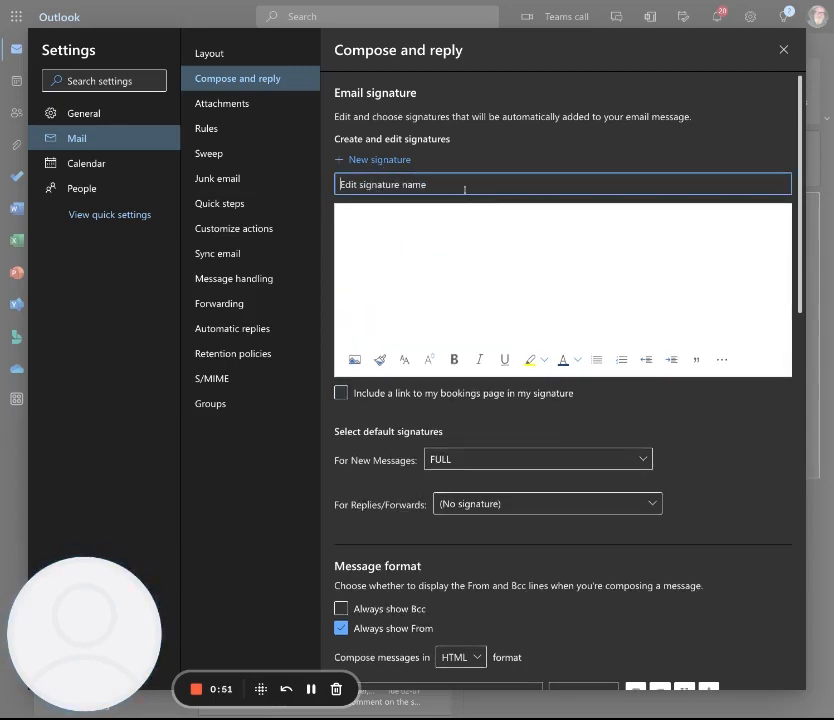
text(Professional)
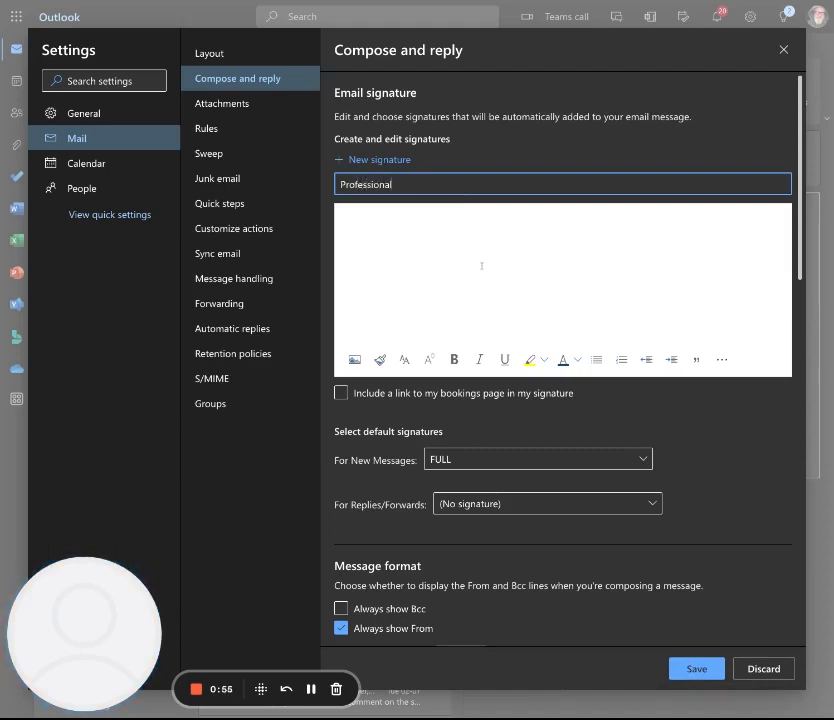
Enter the sender's full name, Adjunct Faculty and Bellevue College on three separate lines of the signature
click(415, 233)
text(Ke)
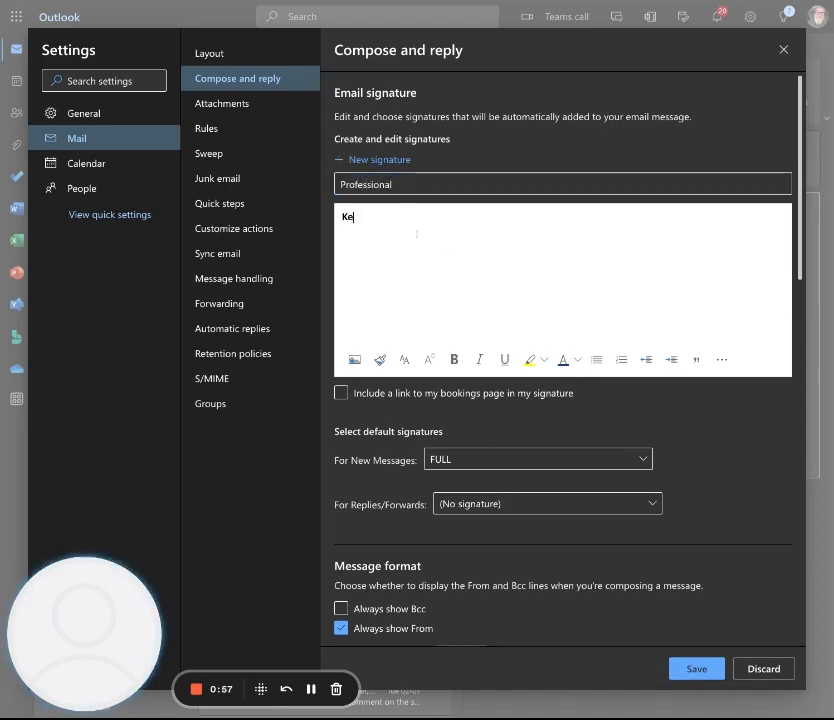
text(ith Rowley)
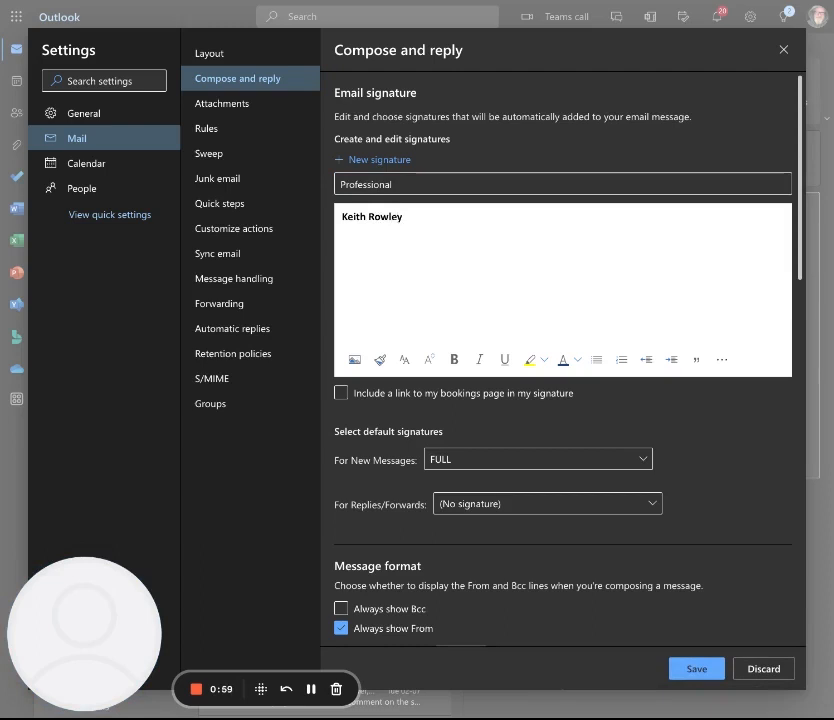
key(Return)
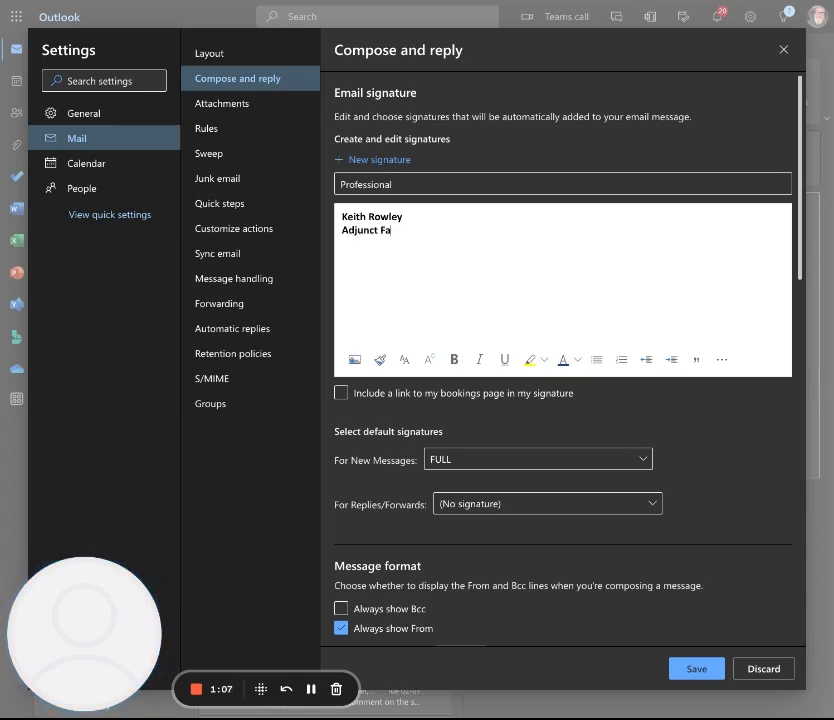
text(ty )
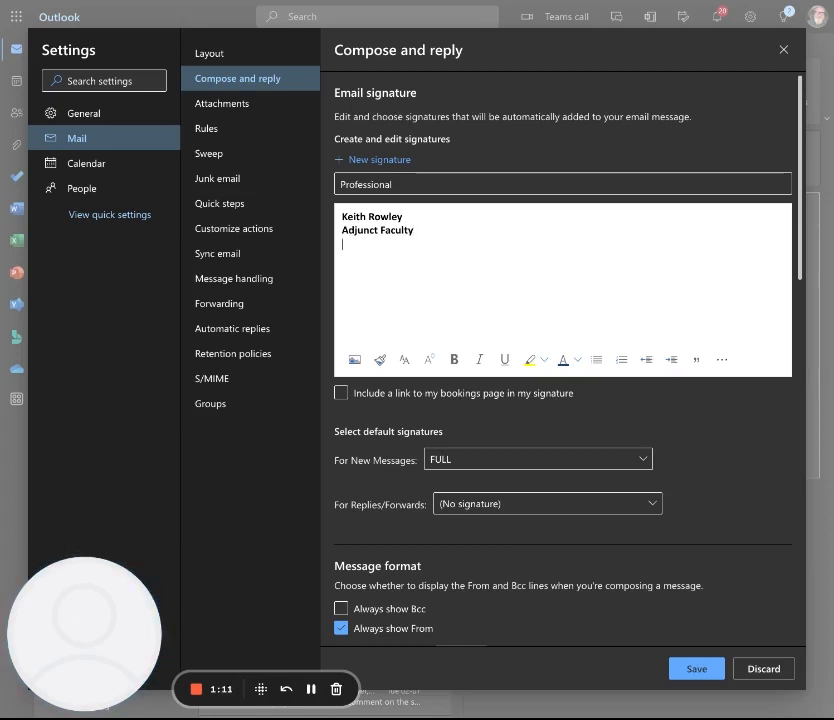
text(Belle)
key(BackSpace)
key(BackSpace)
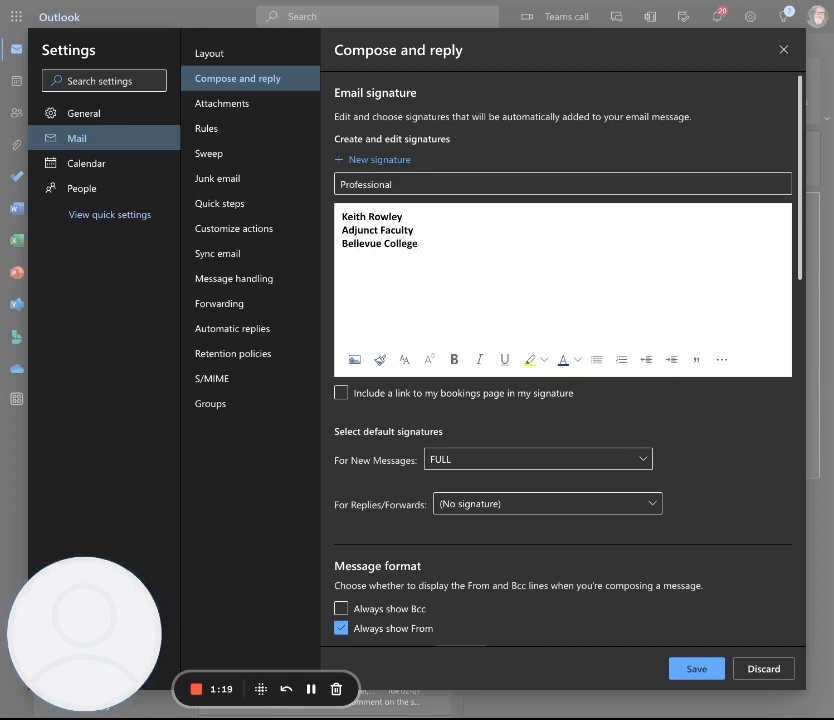
text(425)
key(ctrl+v)
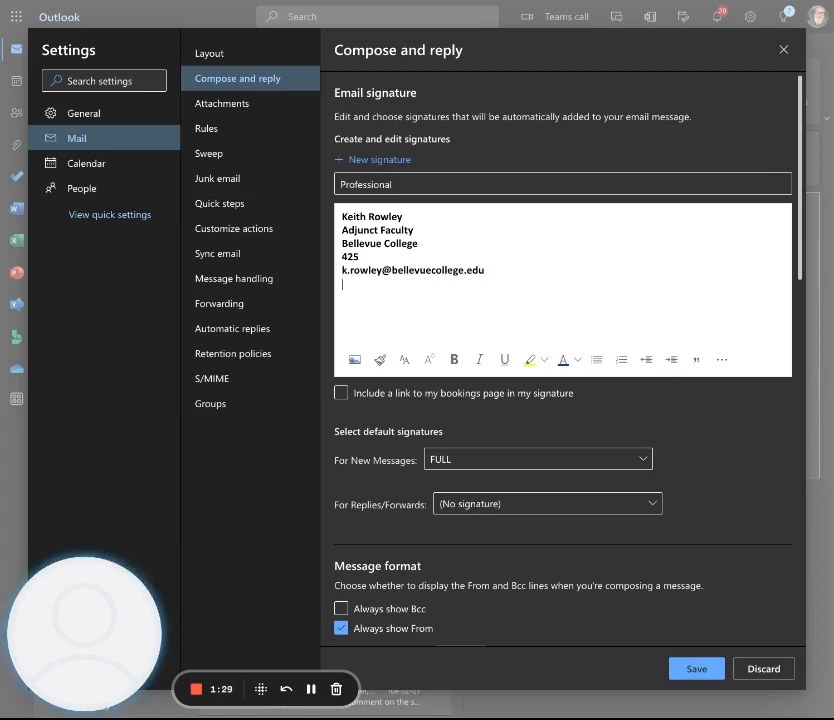
key(Return)
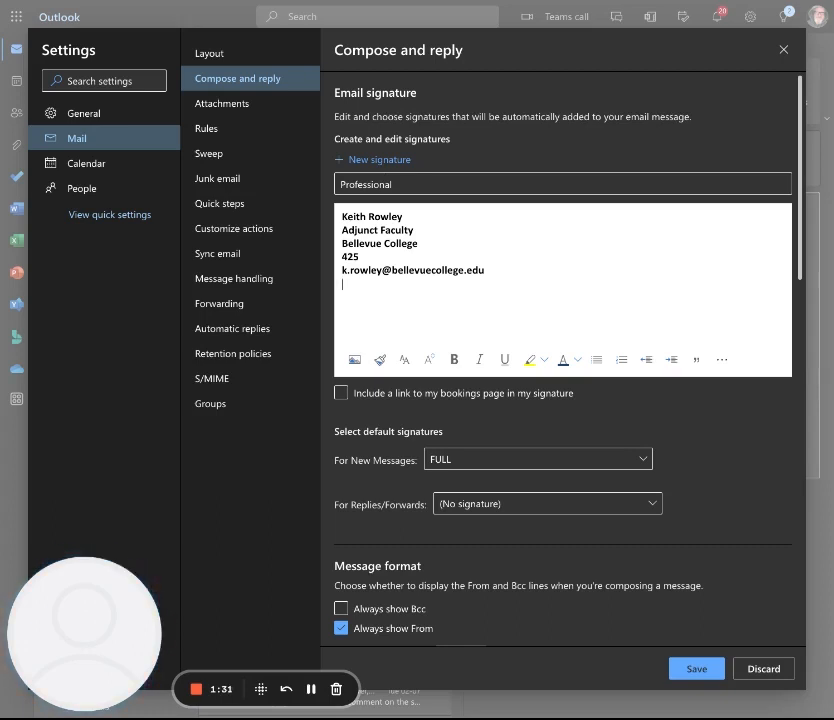
text(h...)
key(BackSpace)
key(BackSpace)
key(BackSpace)
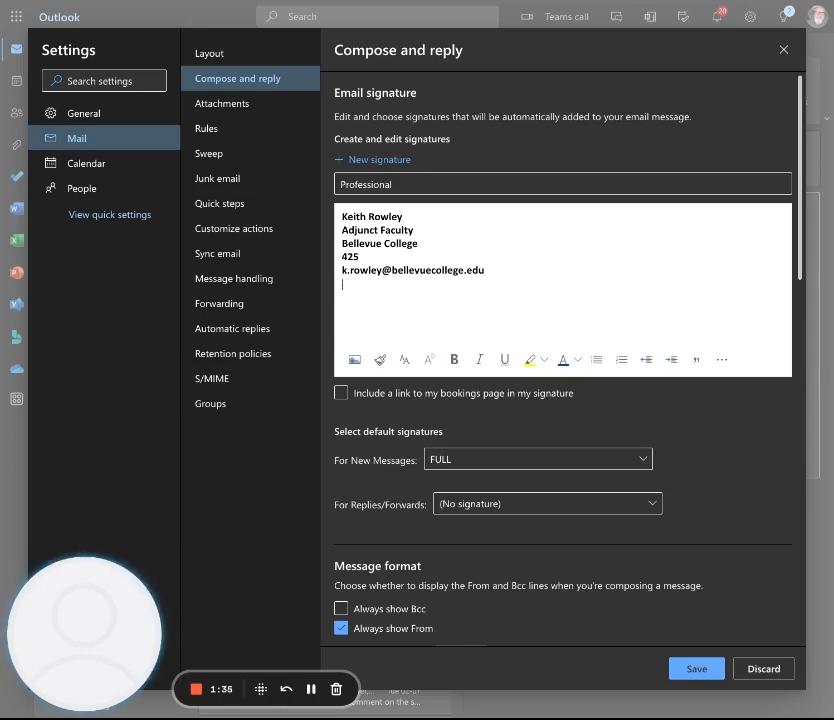
text(www.Be)
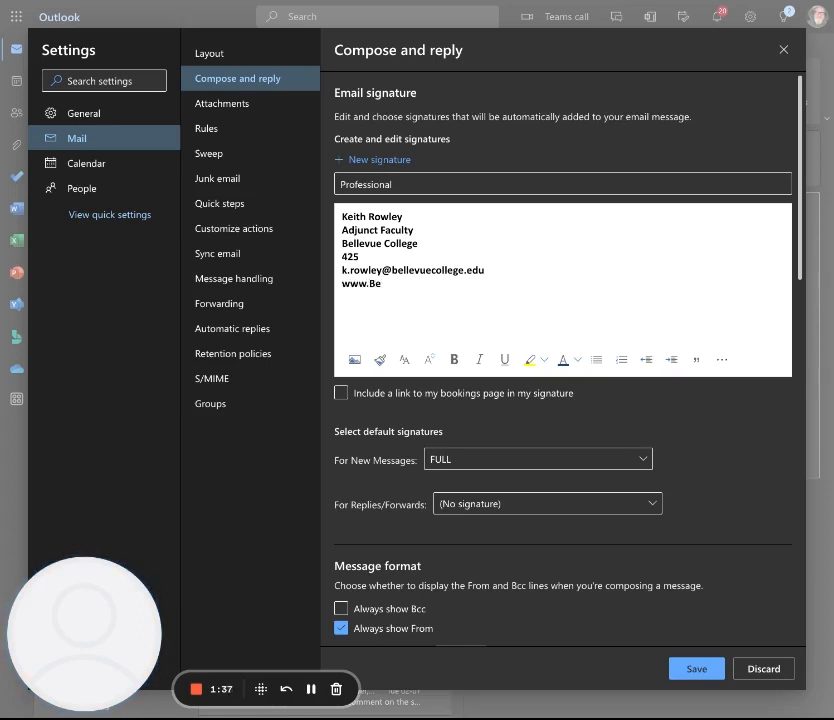
text(llevue)
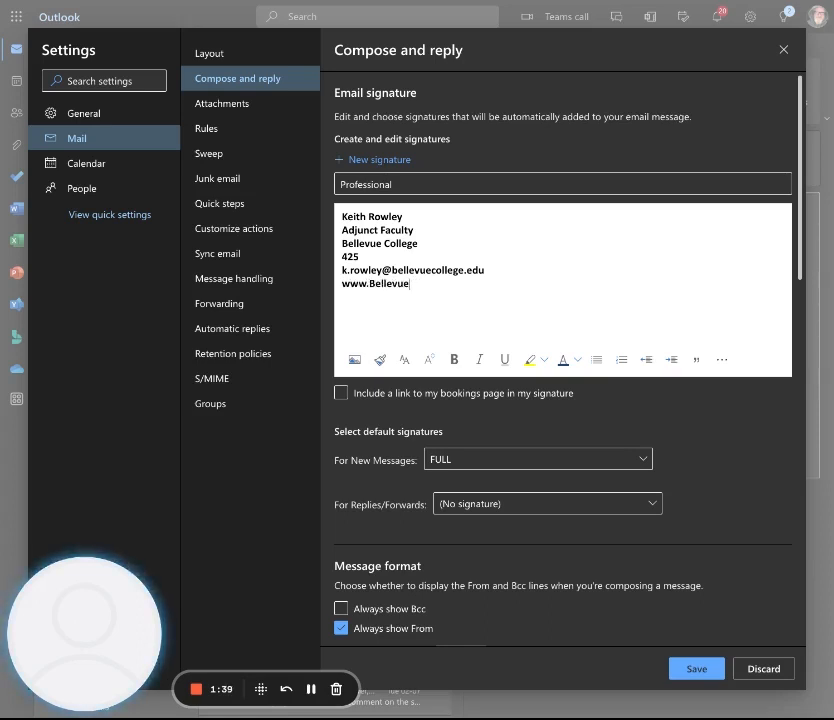
text(College.edu)
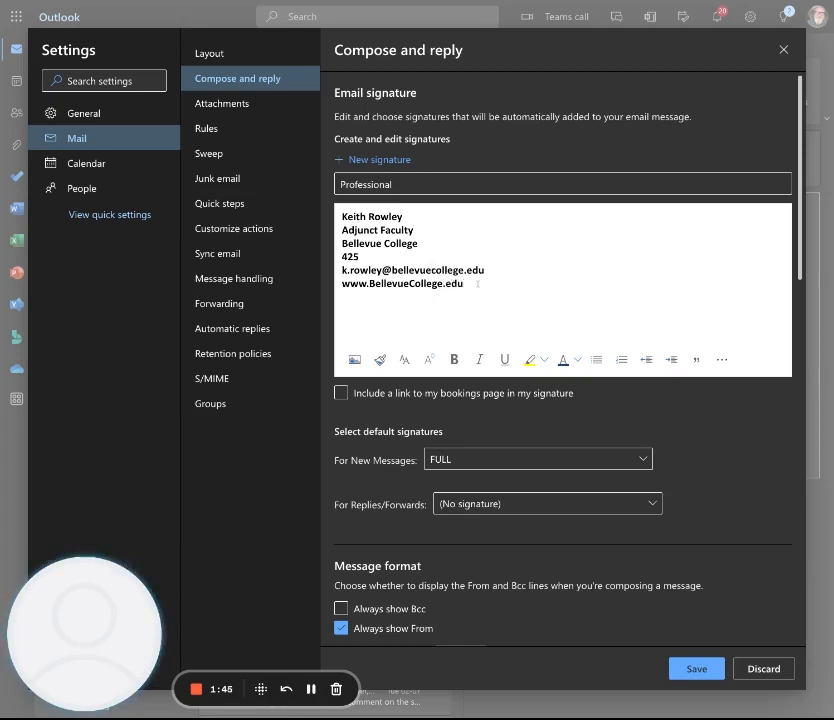
Set the font size of all signature lines below the name to 10
mouse_move(483, 286)
mouse_down()
mouse_move(345, 270)
mouse_move(342, 230)
mouse_up()
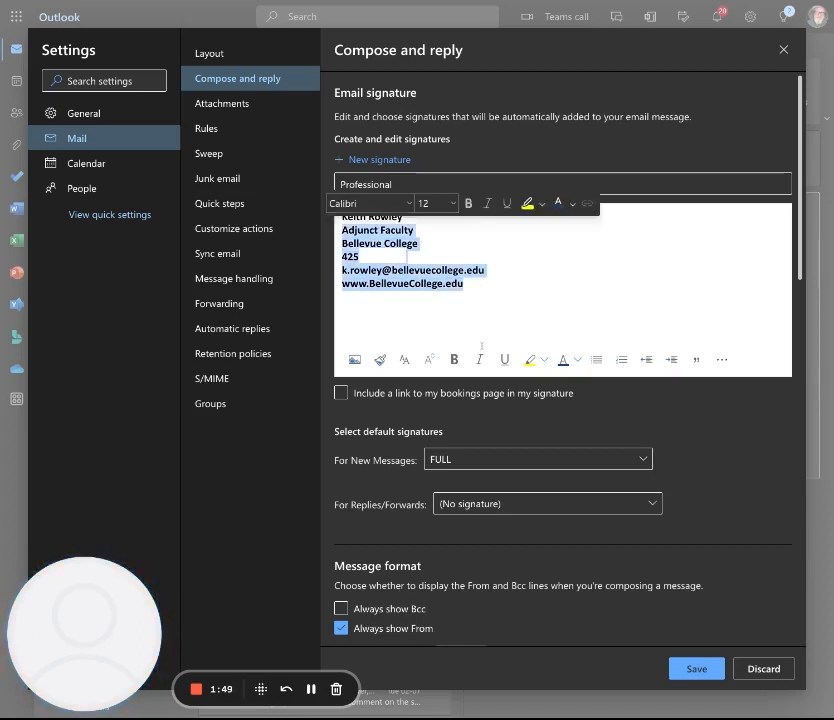
click(430, 360)
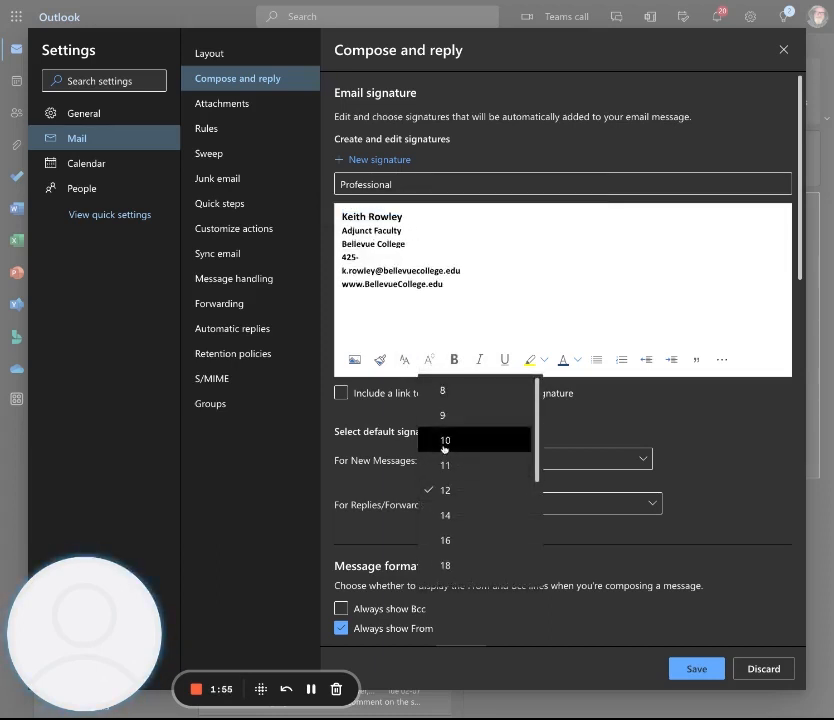
click(444, 449)
Set the signature's name line to font size 14 and colour it dark purple
click(413, 217)
triple_click(413, 217)
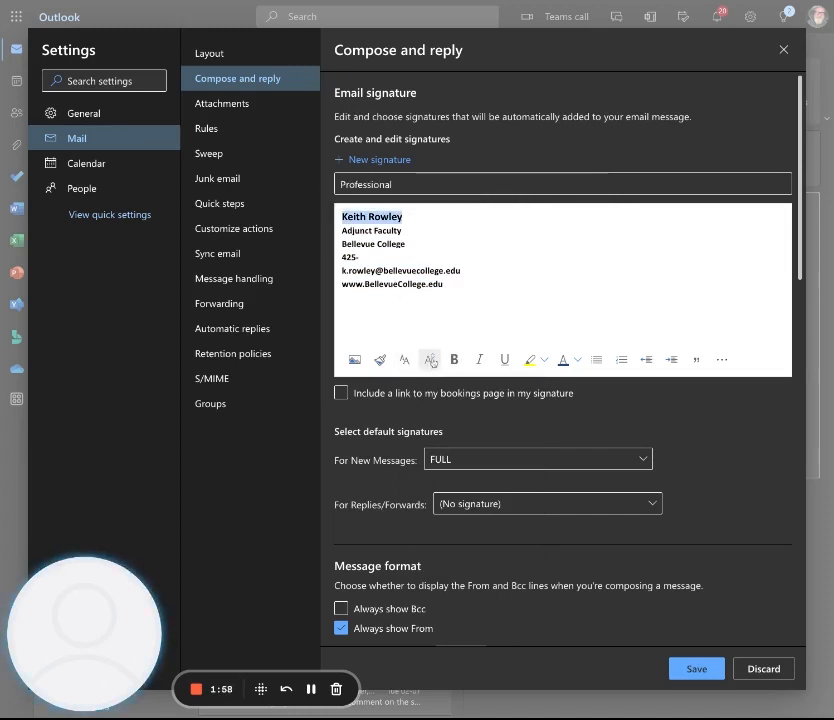
click(430, 360)
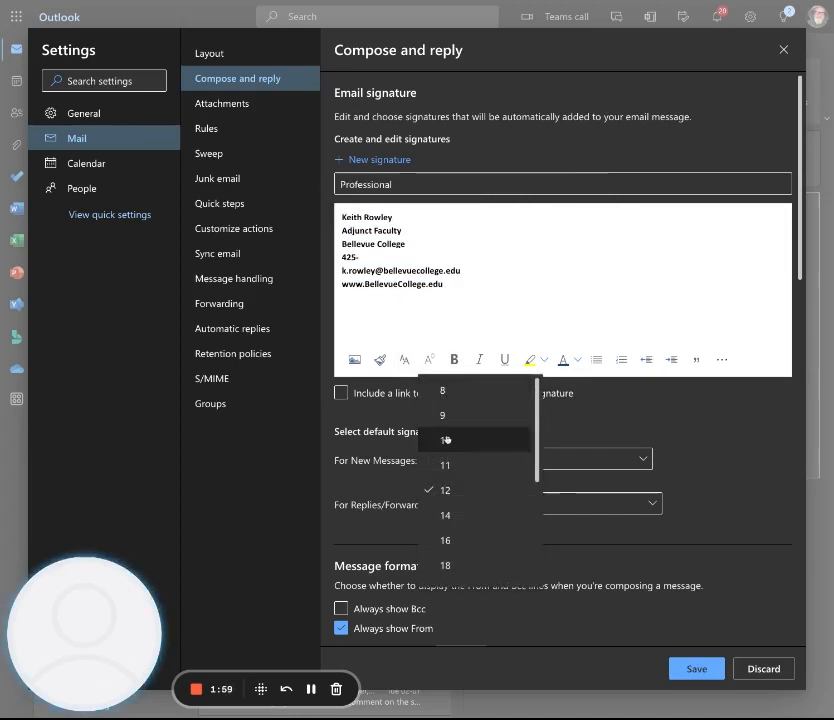
click(445, 515)
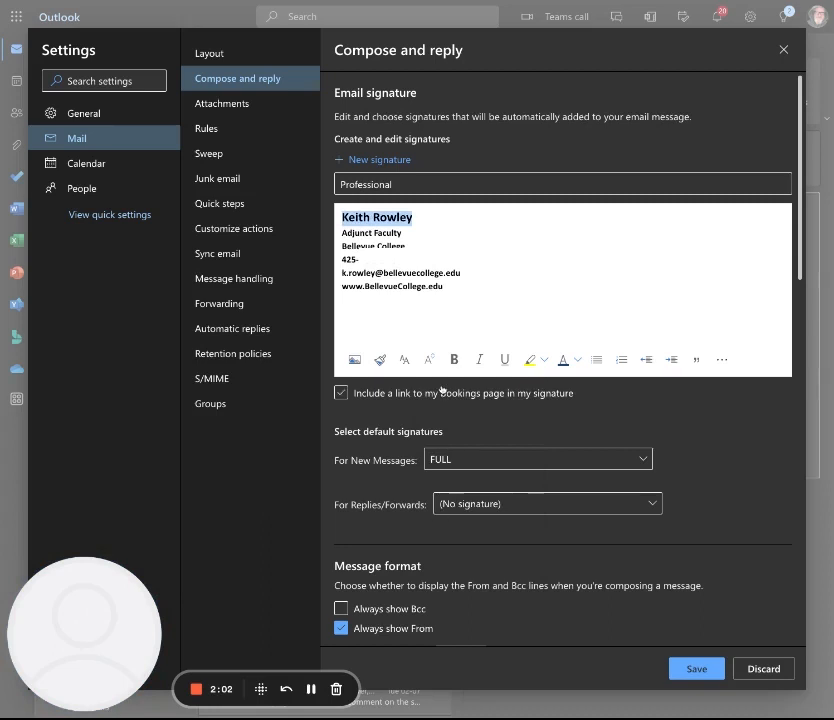
click(578, 361)
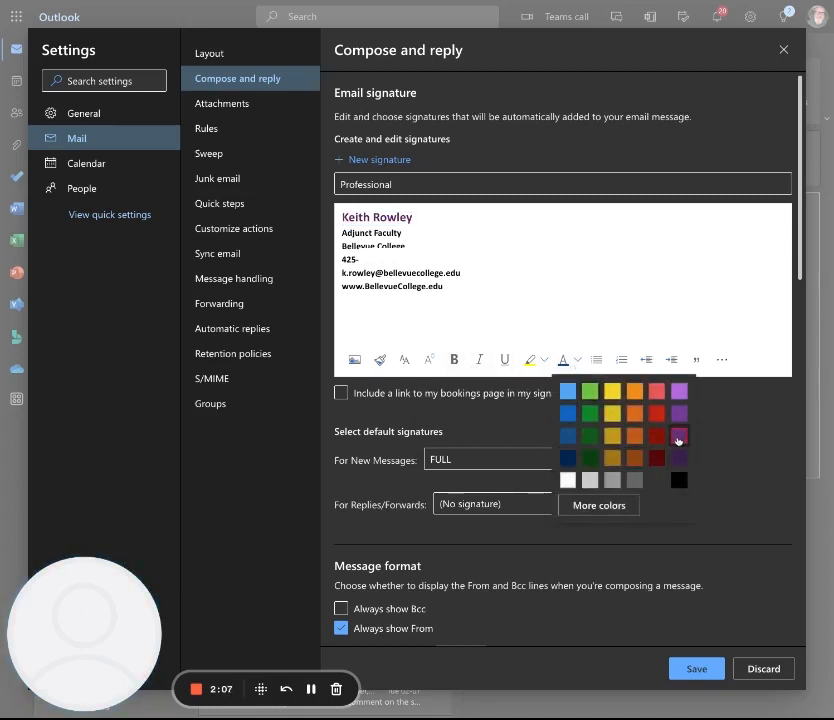
click(679, 440)
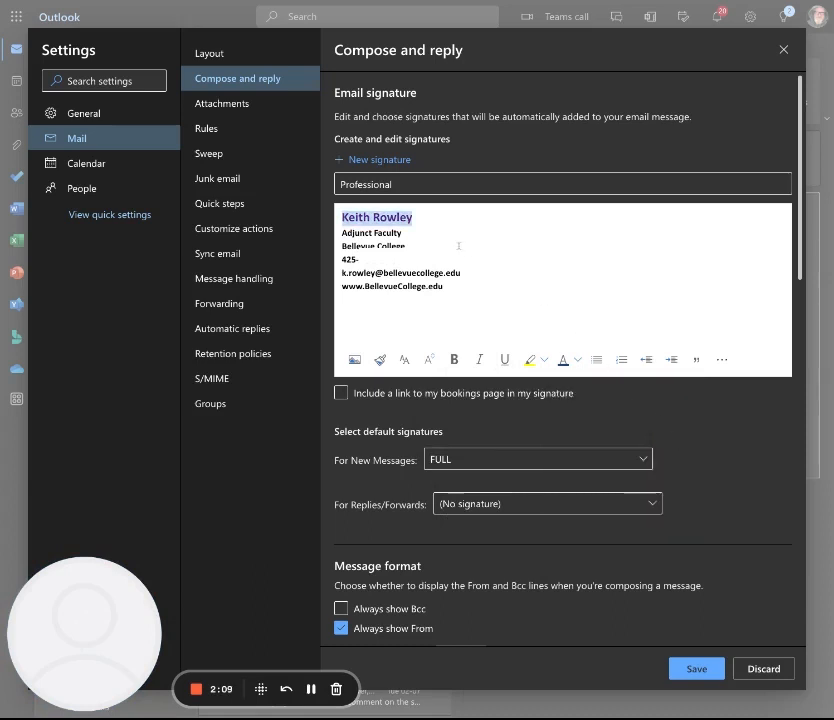
Italicise the name line and change its font to Constantia
click(480, 360)
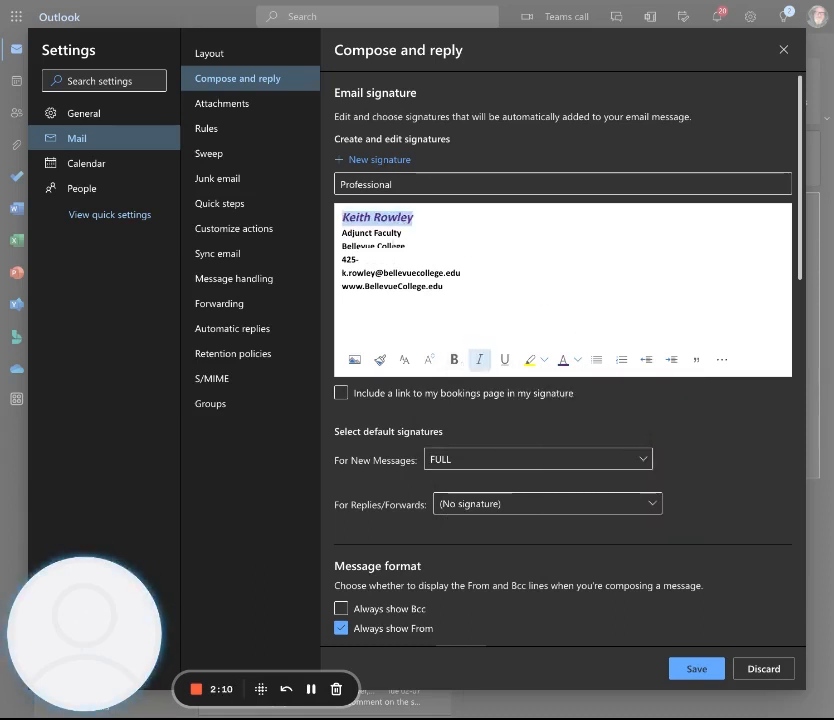
click(405, 362)
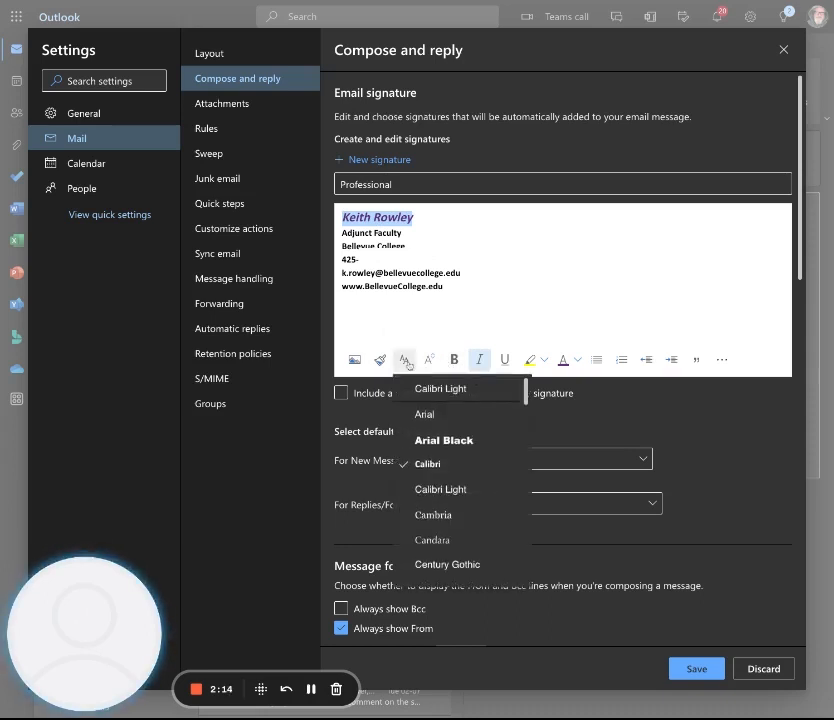
scroll(450, 465, down, 2)
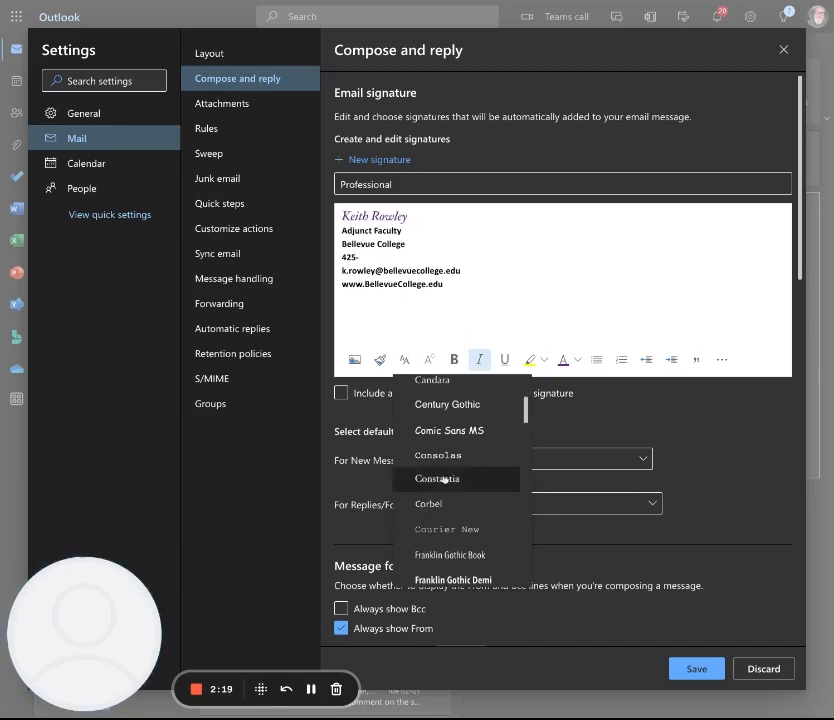
click(448, 478)
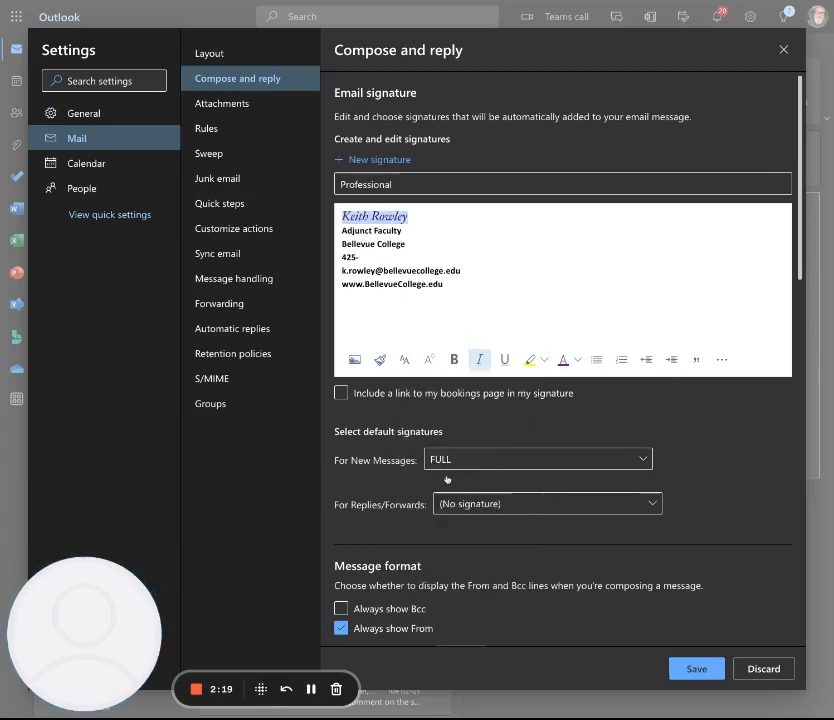
Increase the name line's font size to 16
click(405, 360)
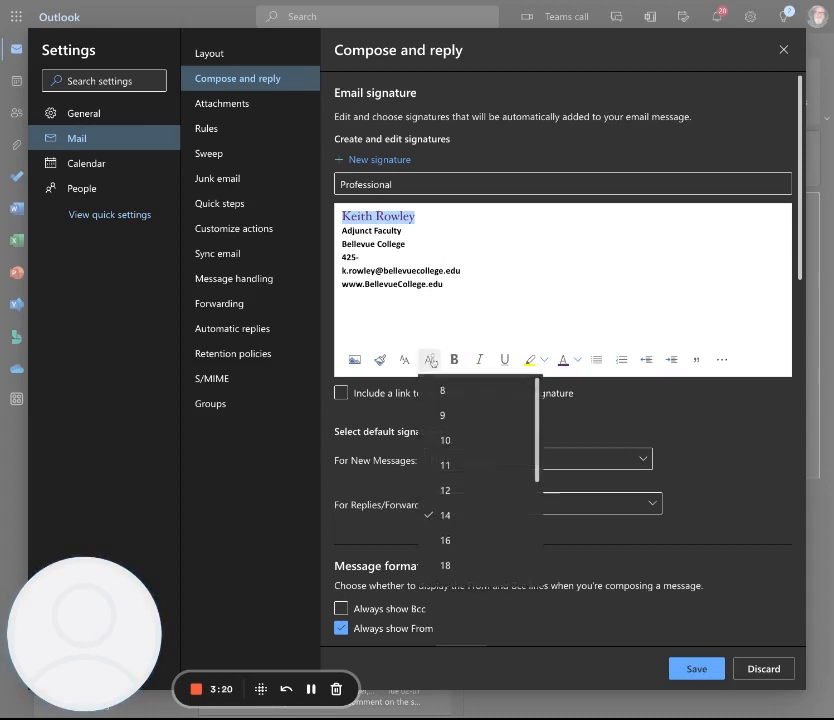
click(443, 540)
click(415, 230)
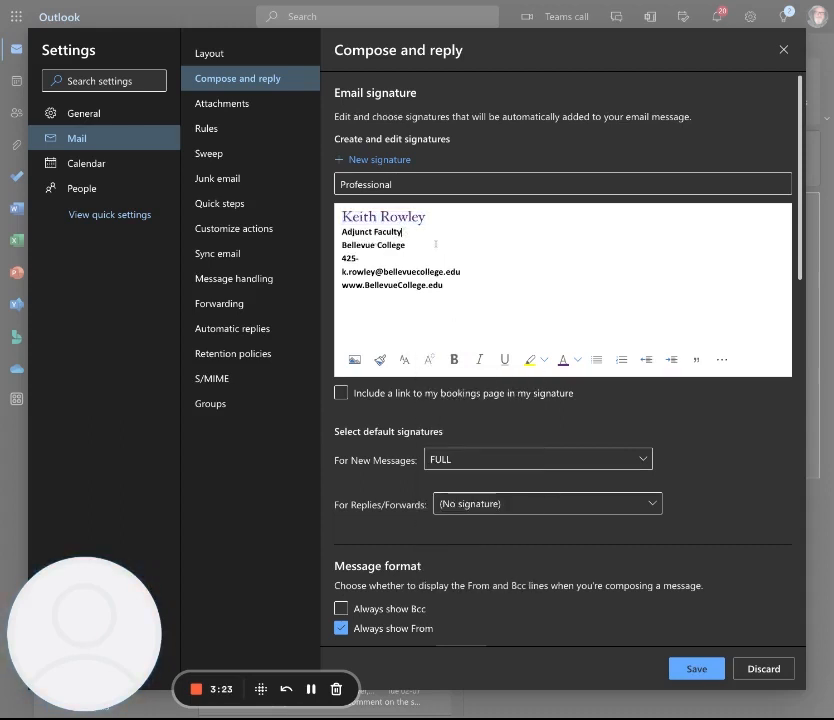
Colour all the signature lines below the name dark blue
drag(341, 231, 452, 285)
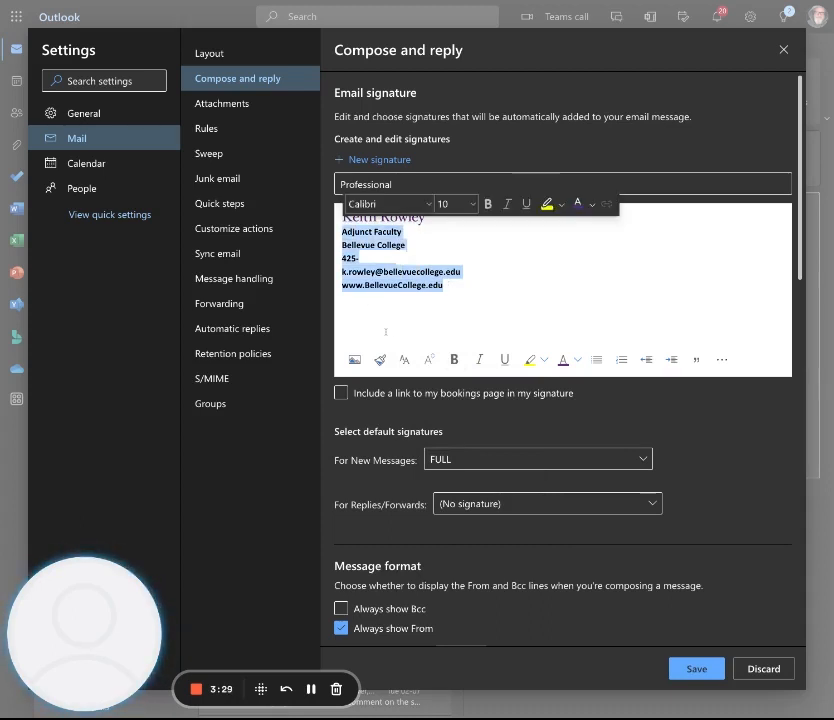
click(578, 360)
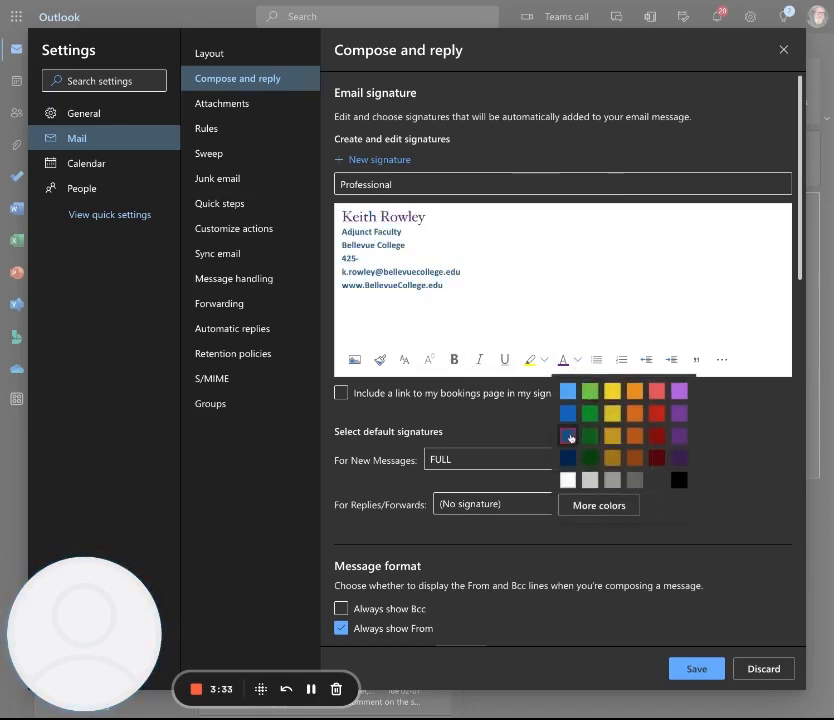
click(568, 435)
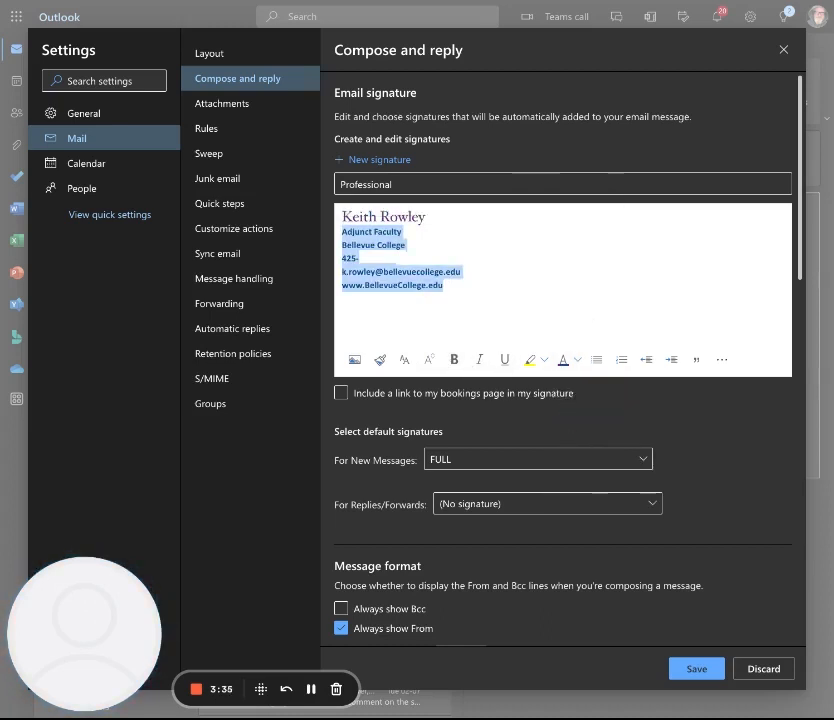
click(452, 282)
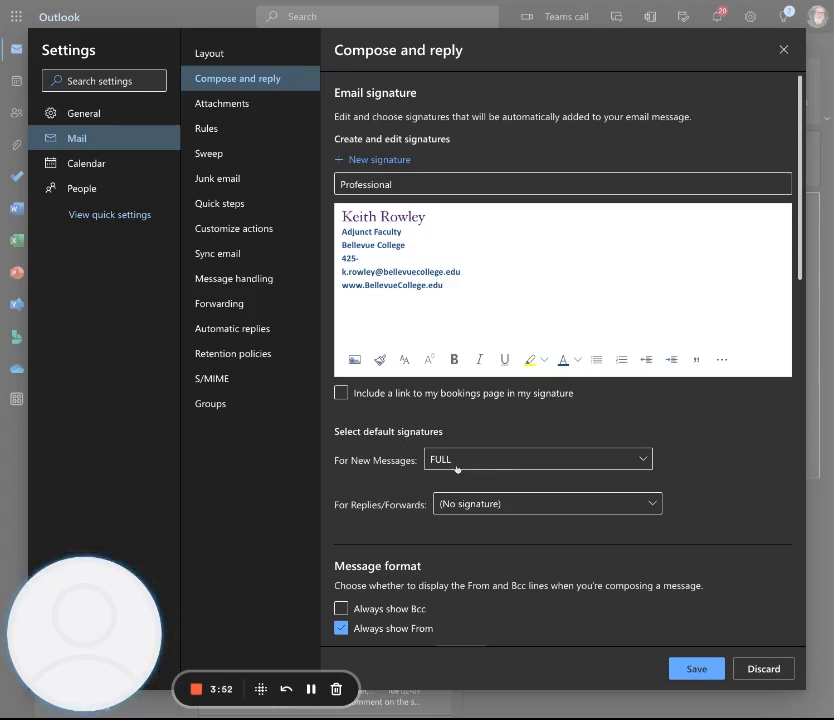
Save the Professional signature, make it the default for new messages, and display it in the signature editor
click(514, 460)
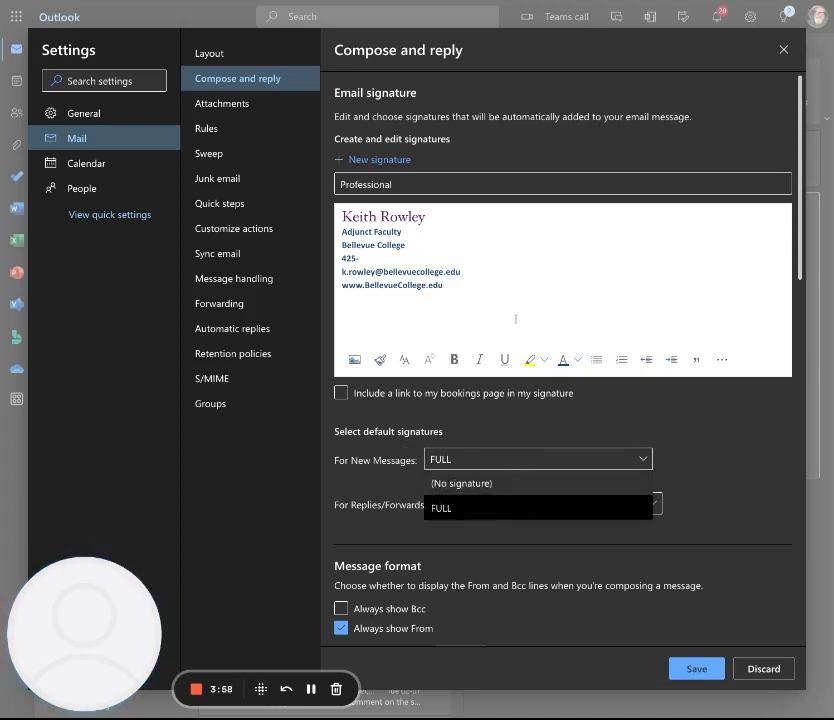
click(516, 319)
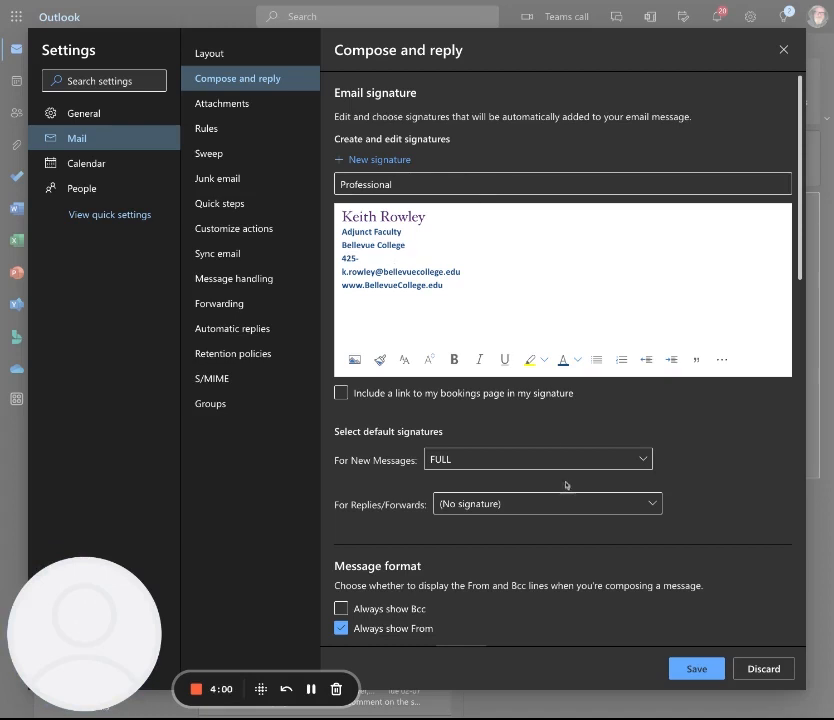
click(697, 668)
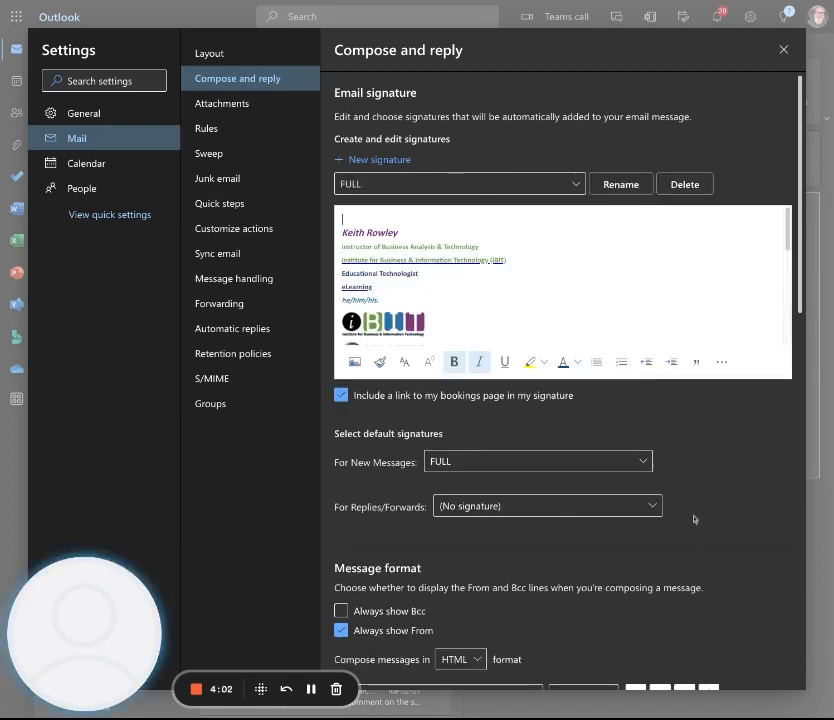
click(499, 461)
click(436, 537)
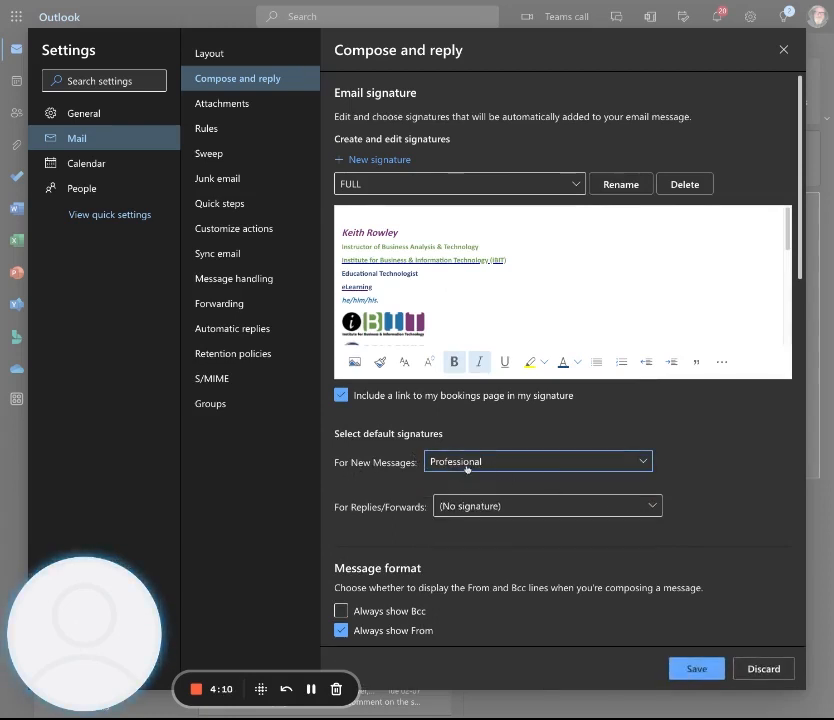
click(460, 184)
click(444, 230)
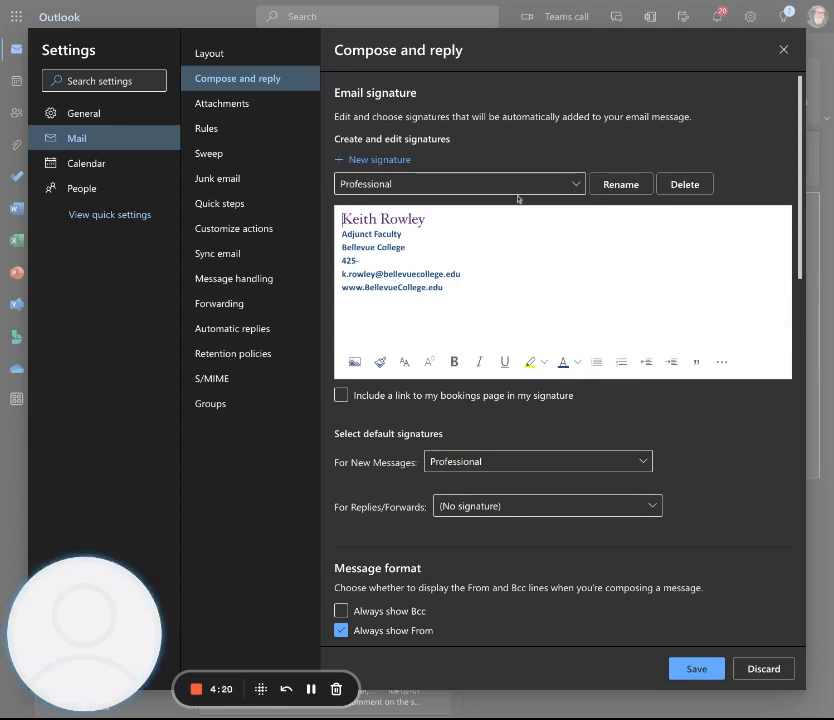
Create and save a new signature named Short that contains only the sender's full name
click(385, 159)
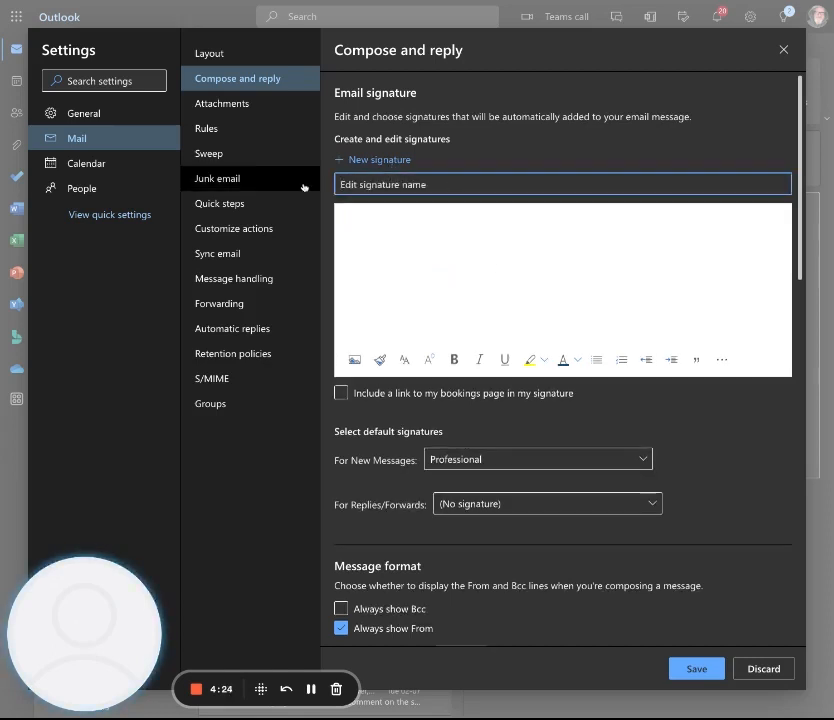
text(Short)
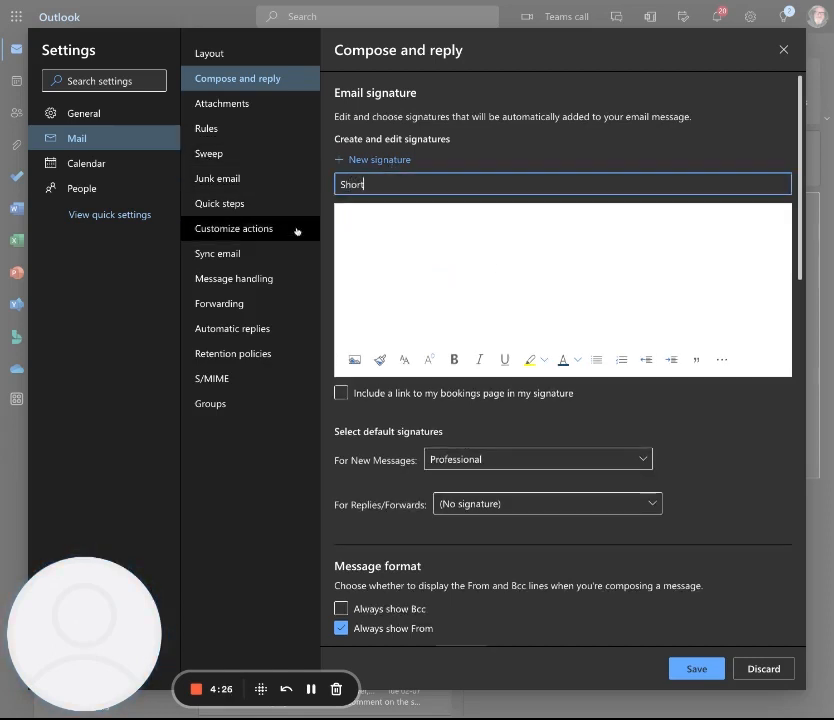
click(375, 241)
text(Keith )
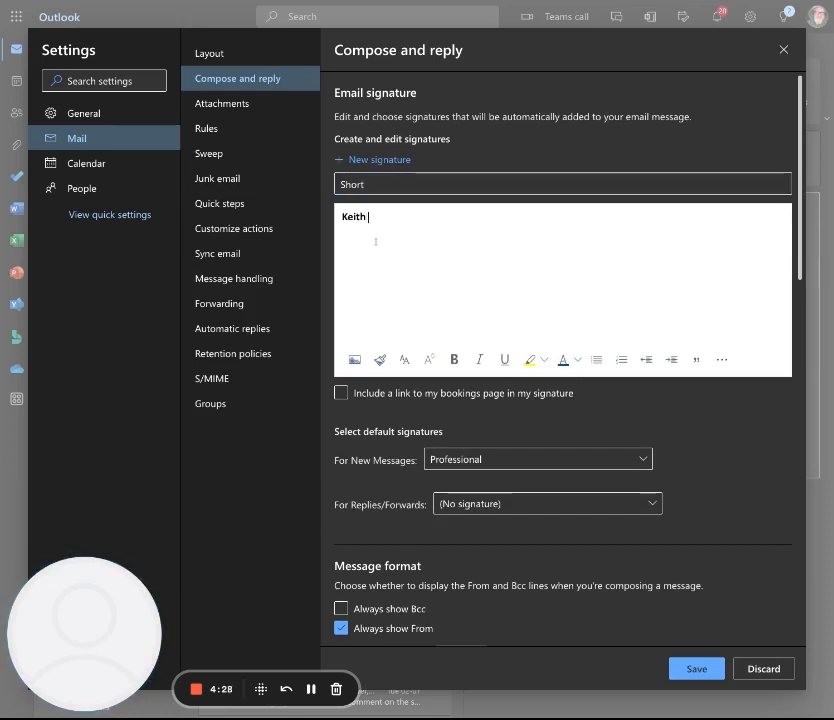
text(Rowley)
drag(434, 217, 273, 212)
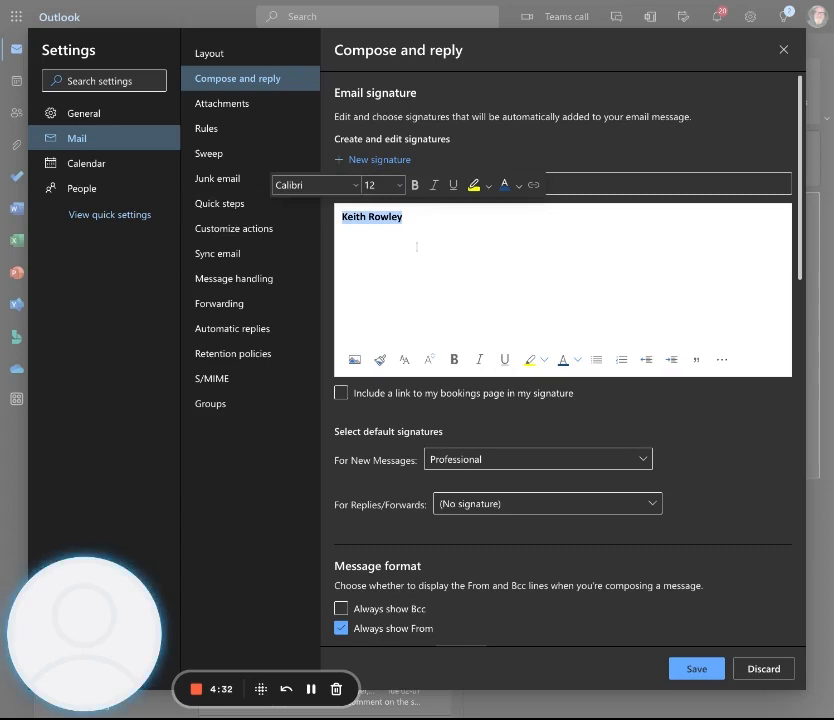
click(698, 667)
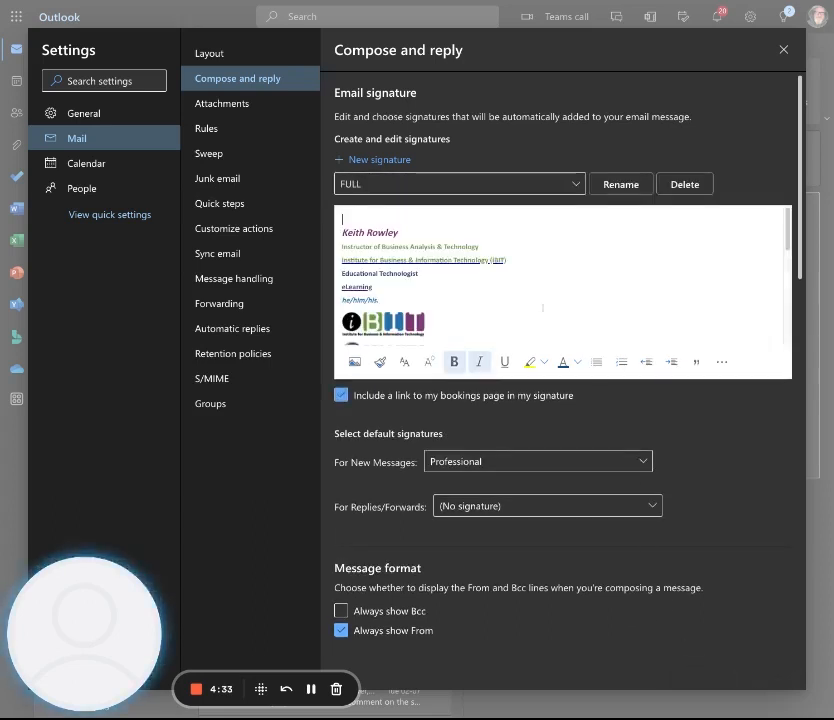
Replace the plain name in the Short signature with the formatted name line copied from the Professional signature
click(410, 183)
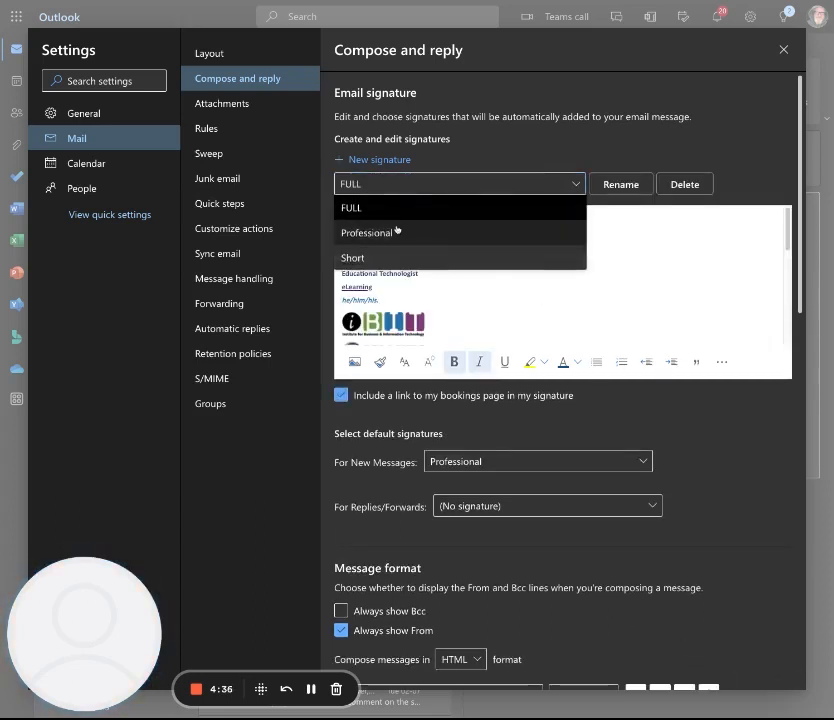
click(397, 231)
triple_click(430, 219)
key(ctrl+c)
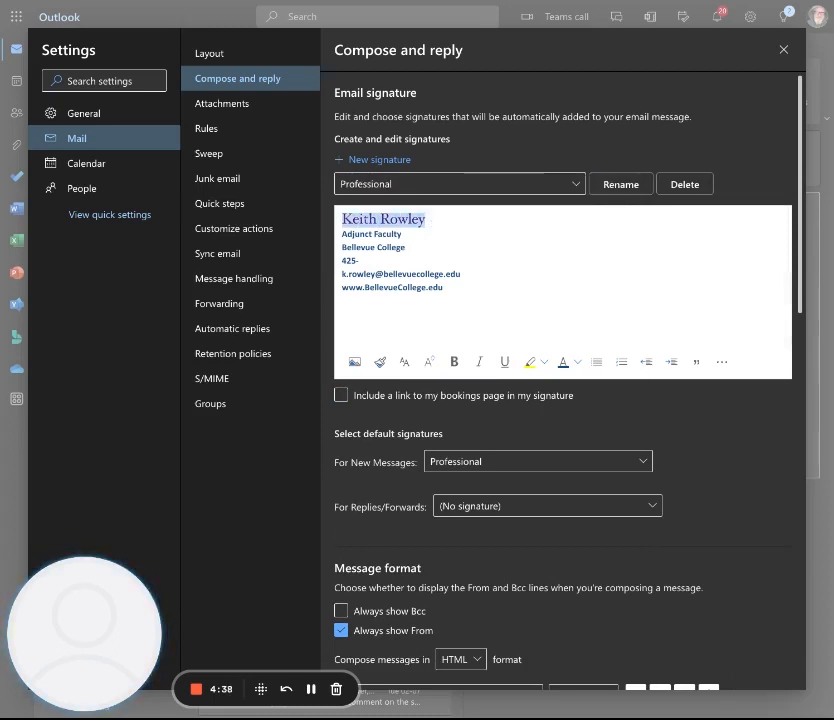
click(388, 184)
click(355, 257)
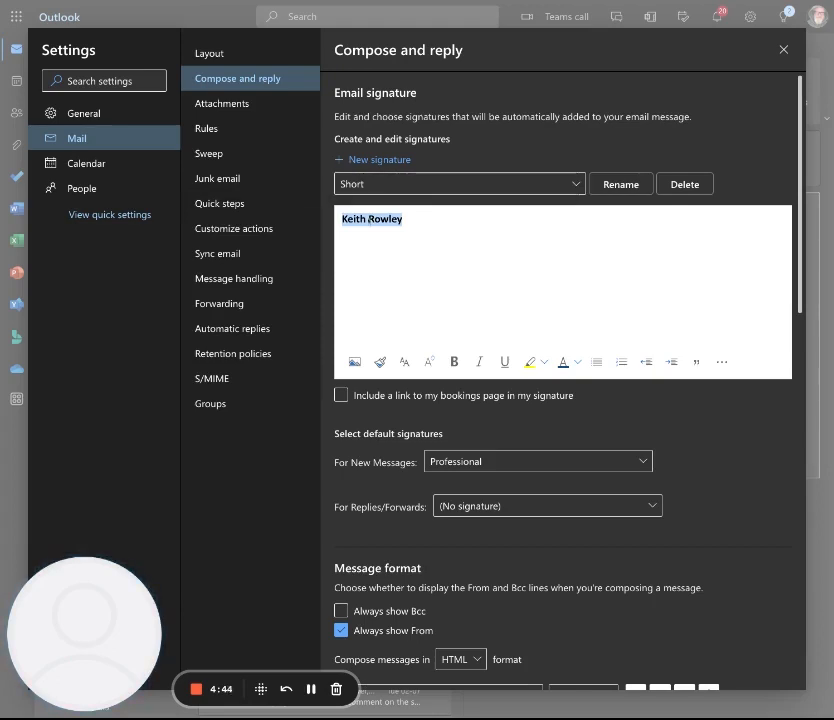
key(ctrl+v)
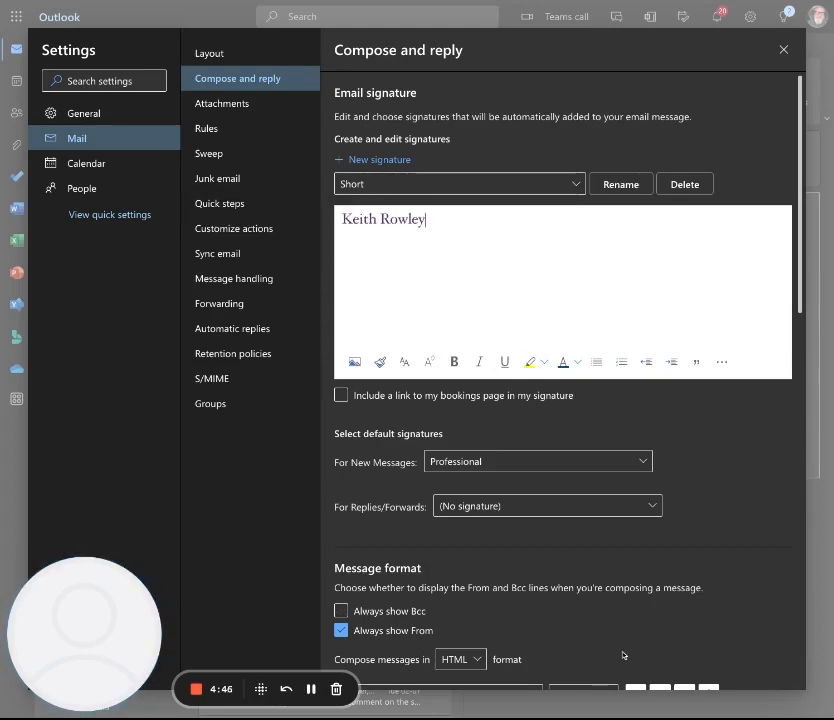
Review the FULL signature, return to the Short signature and save the signature changes
scroll(646, 625, down, 3)
scroll(649, 623, up, 3)
scroll(717, 543, down, 10)
scroll(717, 543, up, 10)
click(452, 186)
click(393, 209)
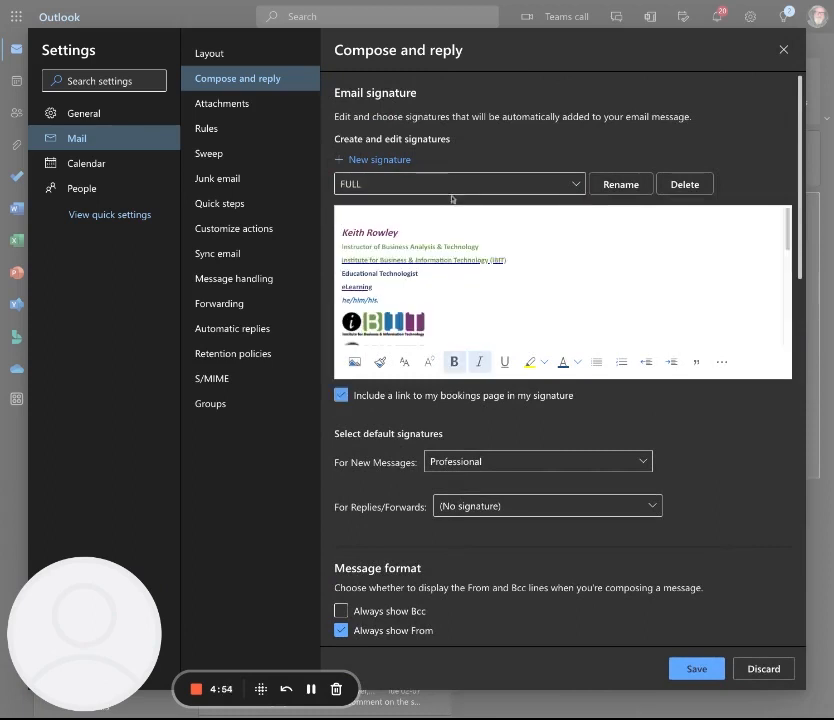
click(450, 186)
click(437, 258)
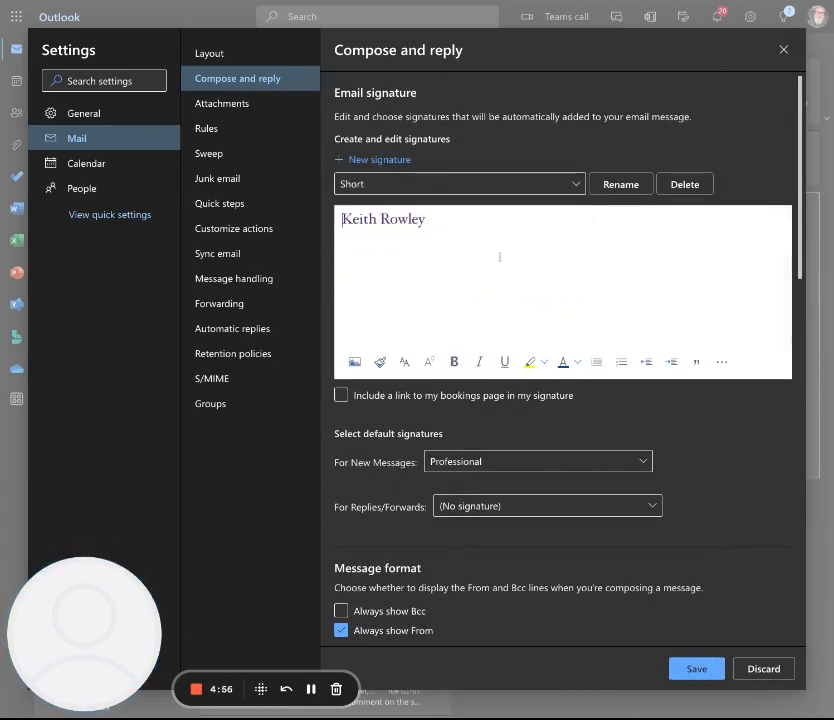
click(694, 668)
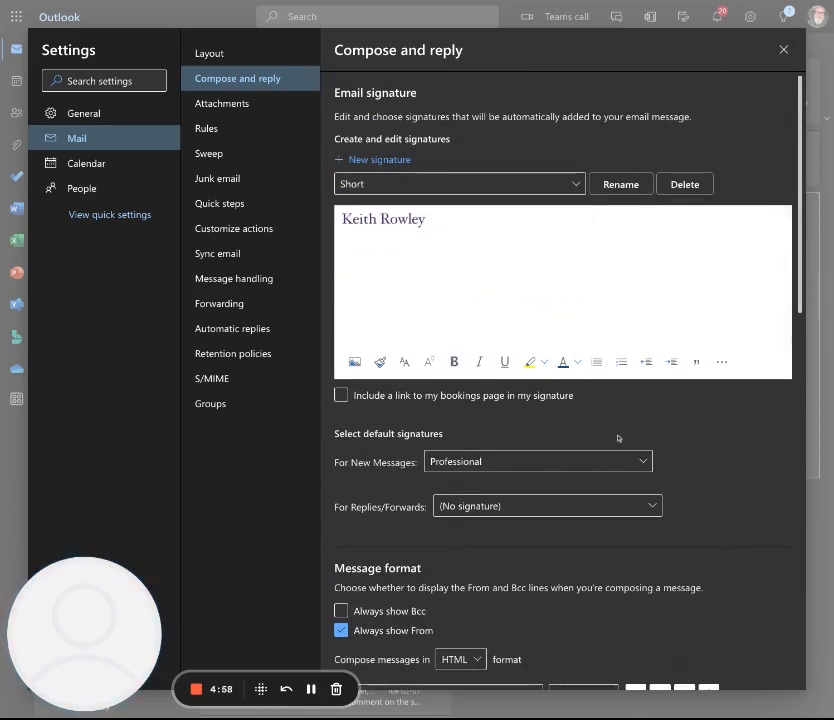
Set Short as the default signature for replies and forwards, save, and close the settings
click(478, 510)
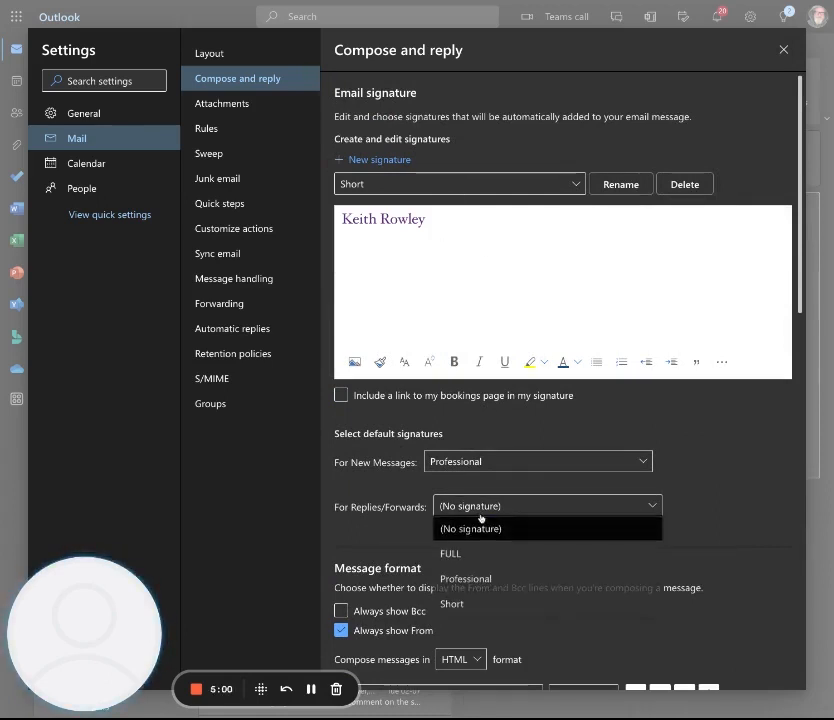
click(466, 606)
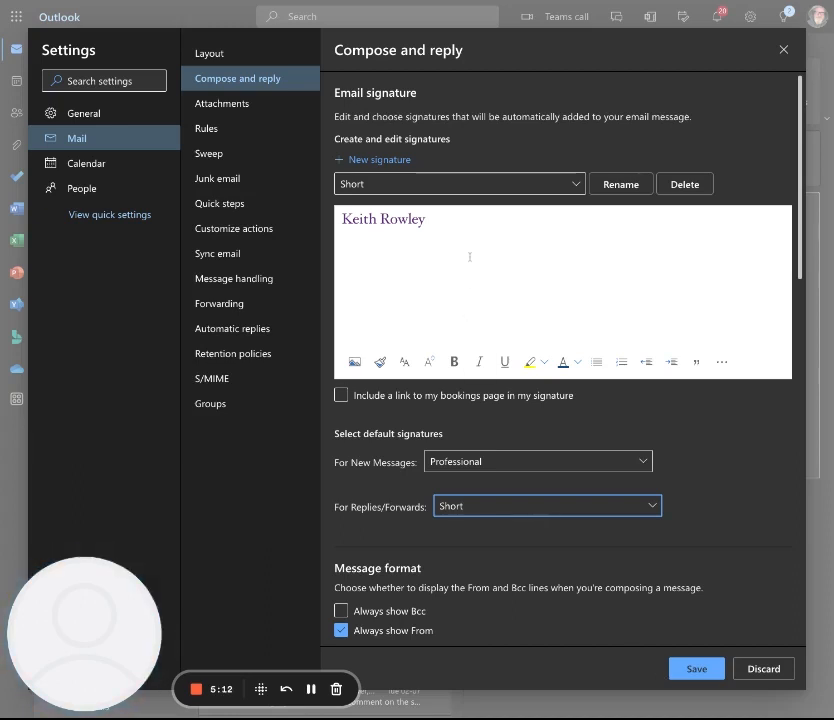
click(696, 668)
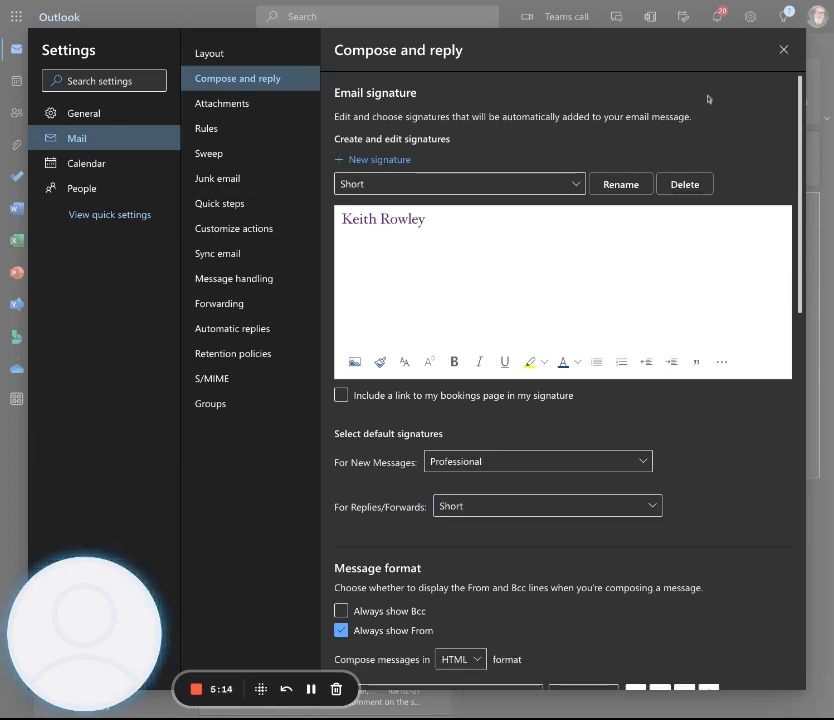
click(783, 50)
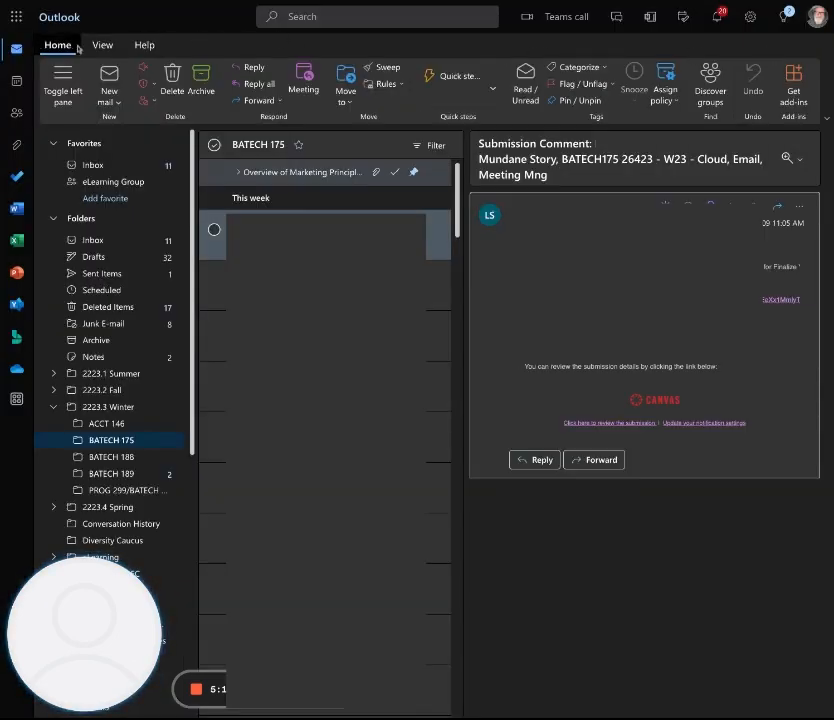
Start a new message, then a reply to the submission comment email, to check the default signature in each
click(109, 80)
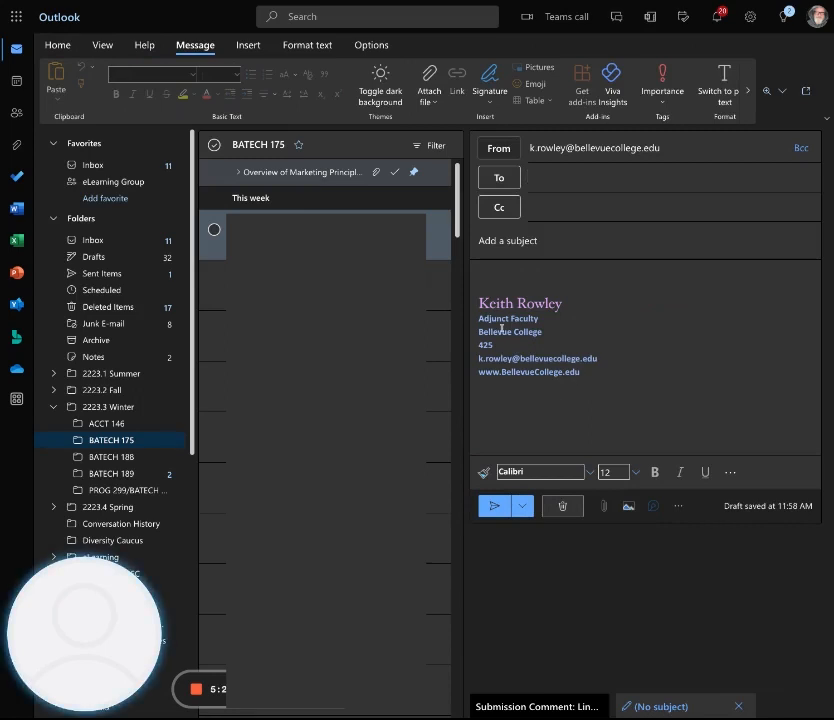
click(428, 240)
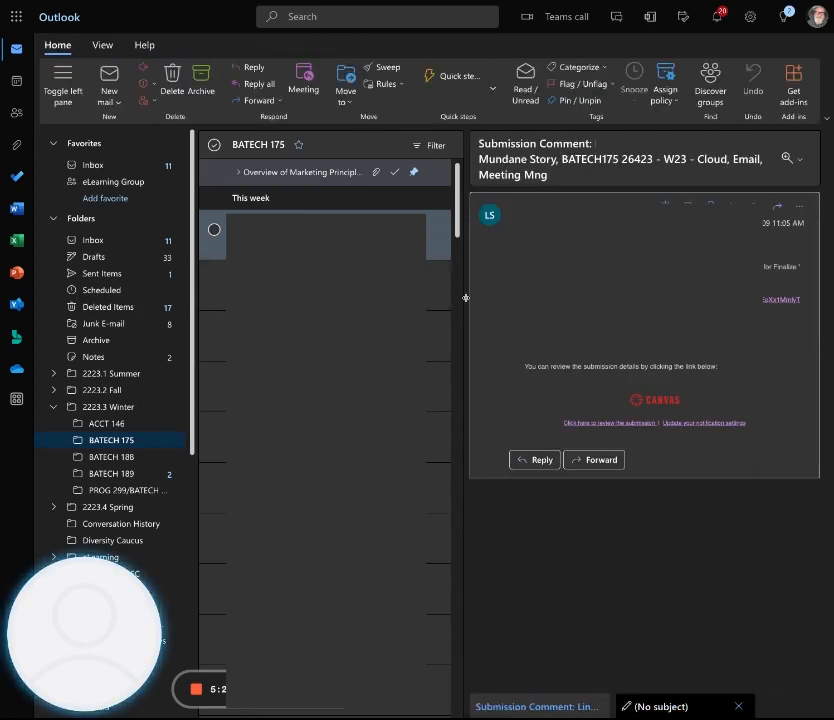
click(534, 460)
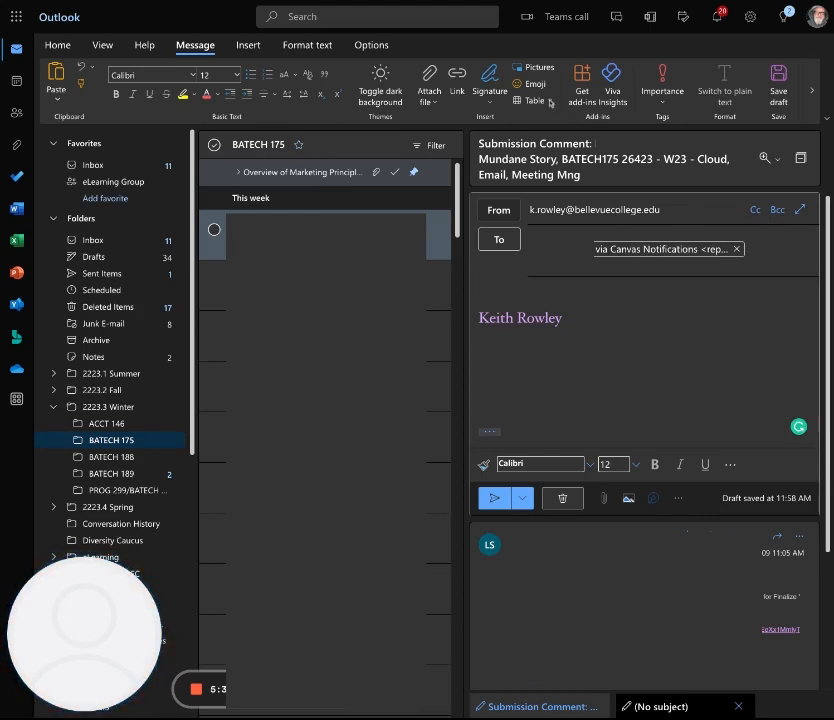
Switch the reply's signature to FULL, then to Professional, and finally back to Short
click(492, 88)
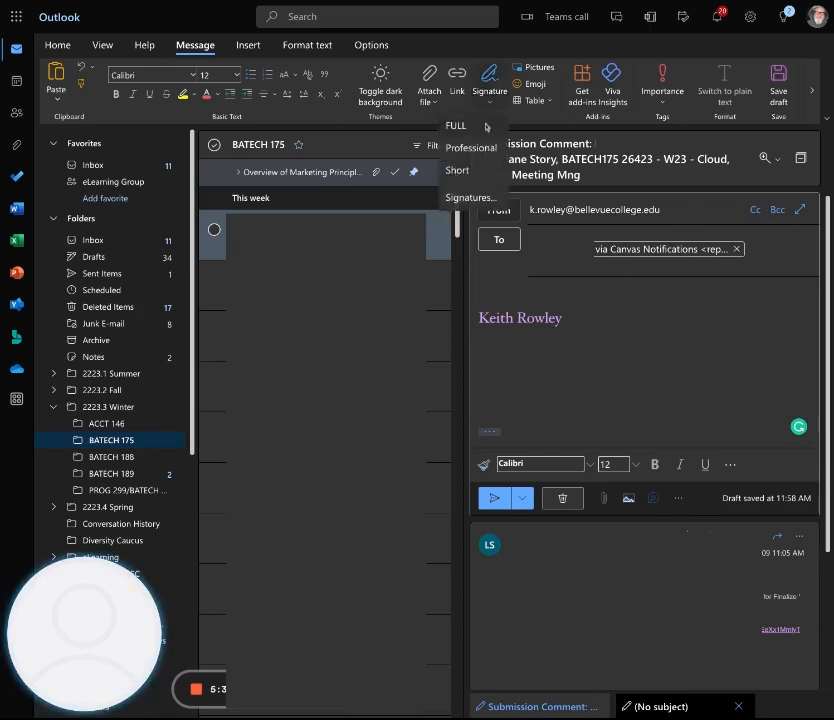
click(480, 124)
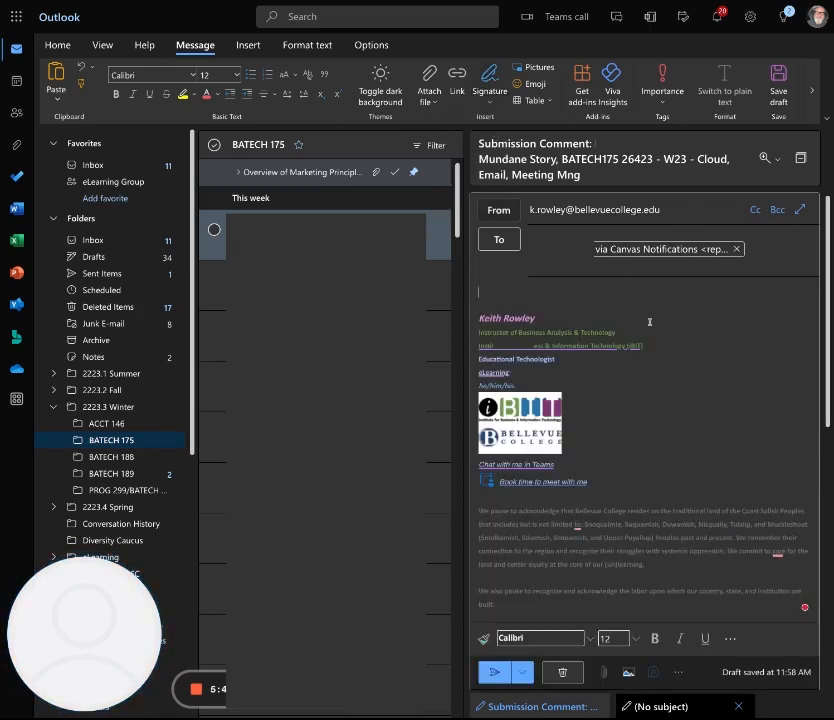
click(491, 95)
click(470, 147)
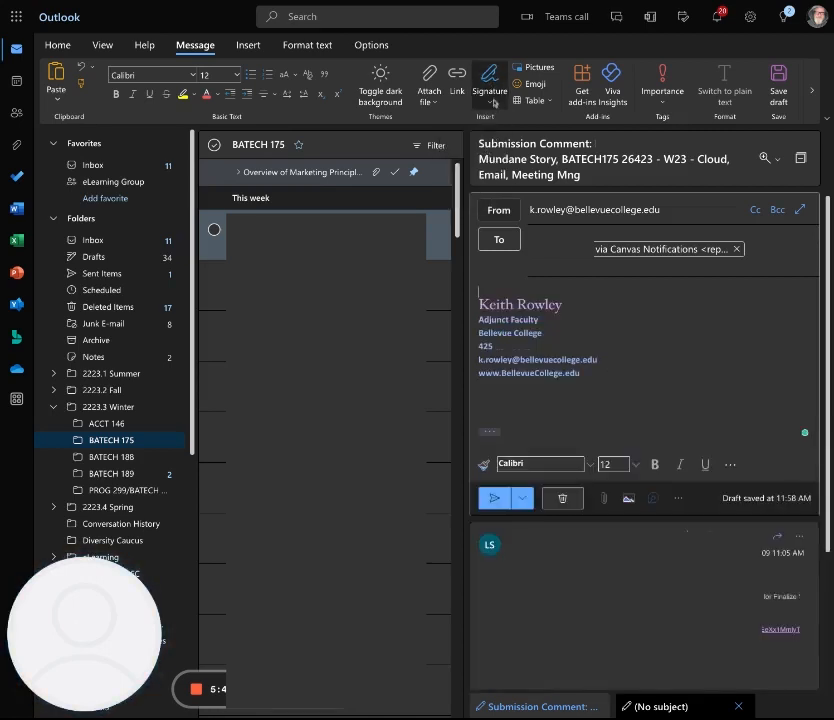
click(492, 100)
click(492, 169)
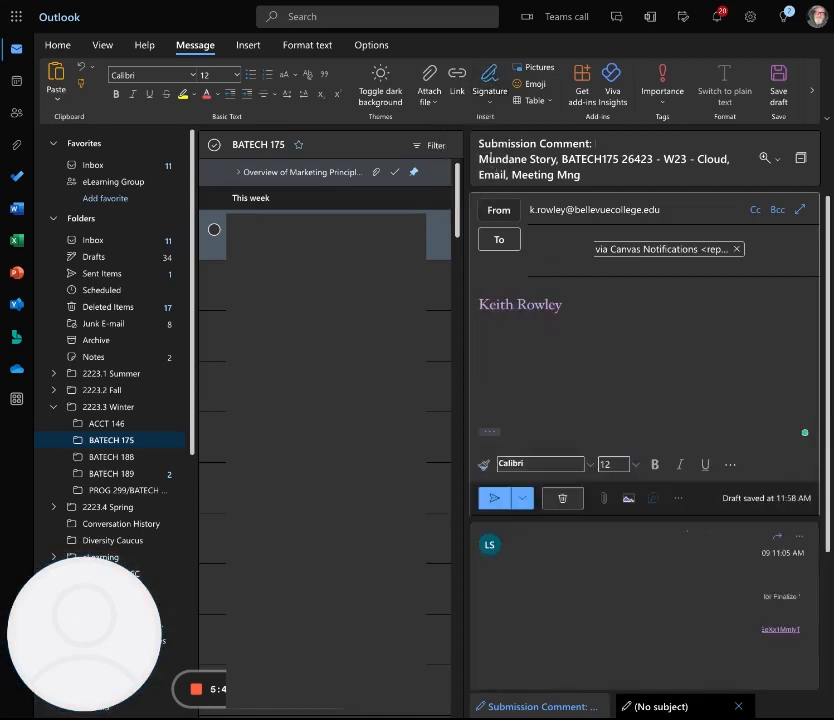